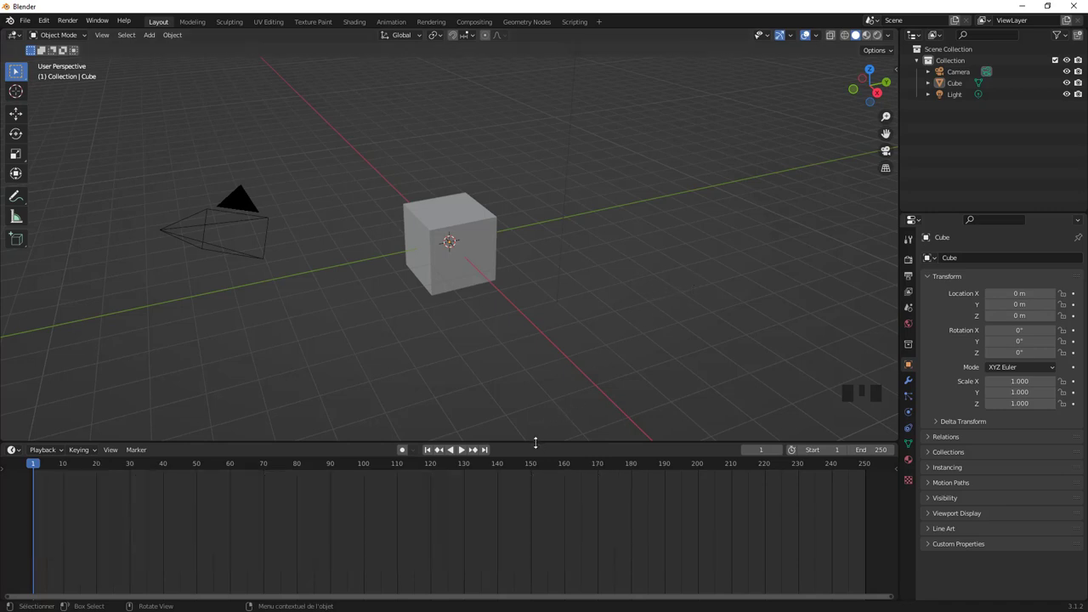
- Make the timeline area slightly taller below the boolean cube scene
{"action": "left_click_drag", "start_coordinate": [542, 442], "coordinate": [539, 426]}
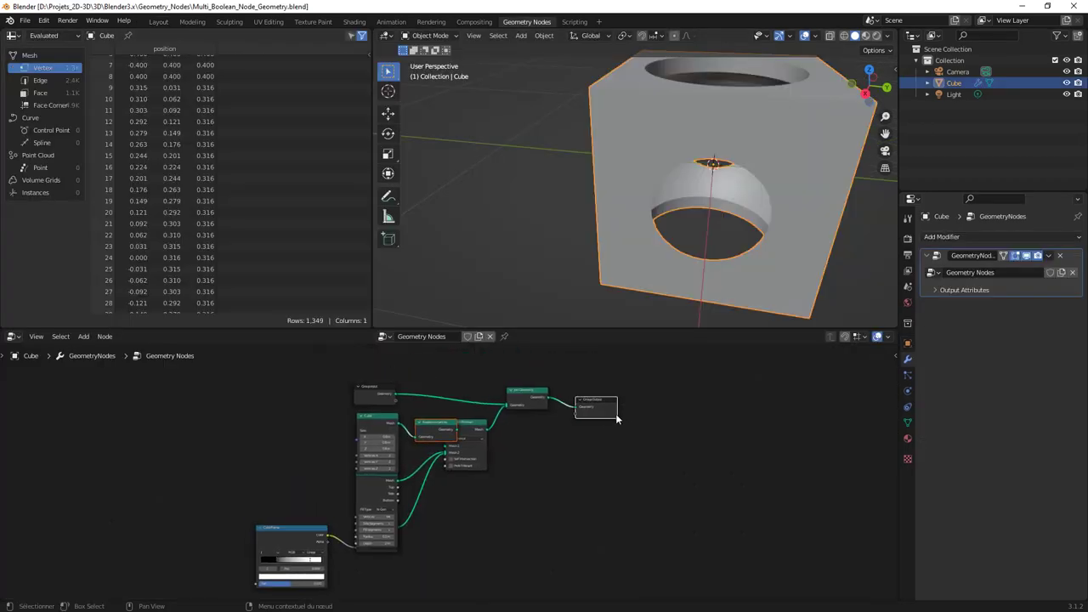
- Zoom into the node tree and move the Group Input and Cube nodes up and left
{"action": "middle_click_drag", "start_coordinate": [560, 450], "coordinate": [552, 449]}
{"action": "scroll", "coordinate": [552, 444], "scroll_direction": "up", "scroll_amount": 2}
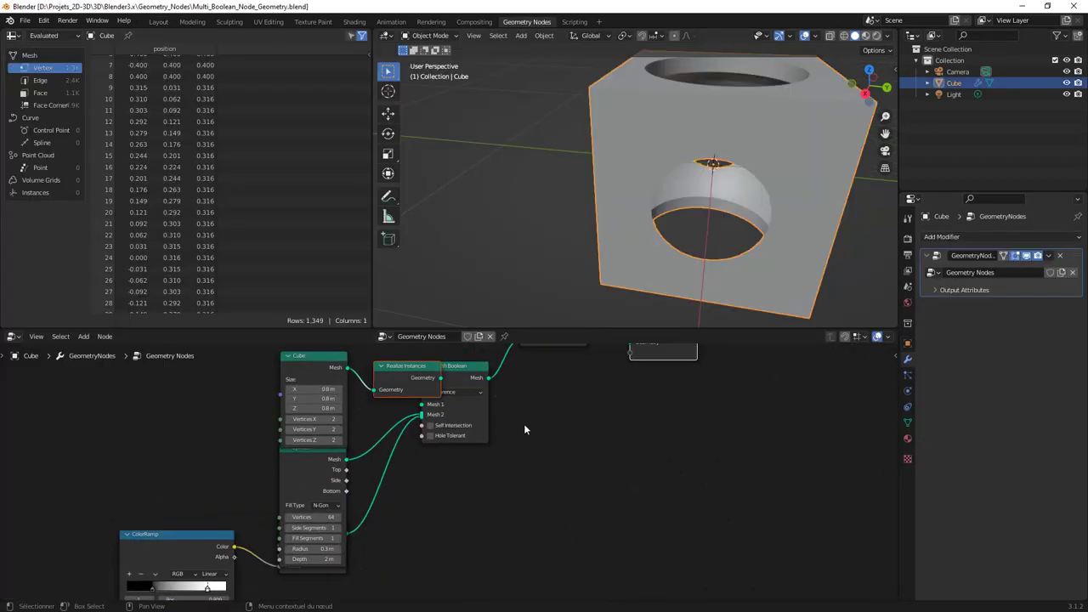
{"action": "scroll", "coordinate": [561, 425], "scroll_direction": "up", "scroll_amount": 1}
{"action": "scroll", "coordinate": [578, 433], "scroll_direction": "up", "scroll_amount": 1}
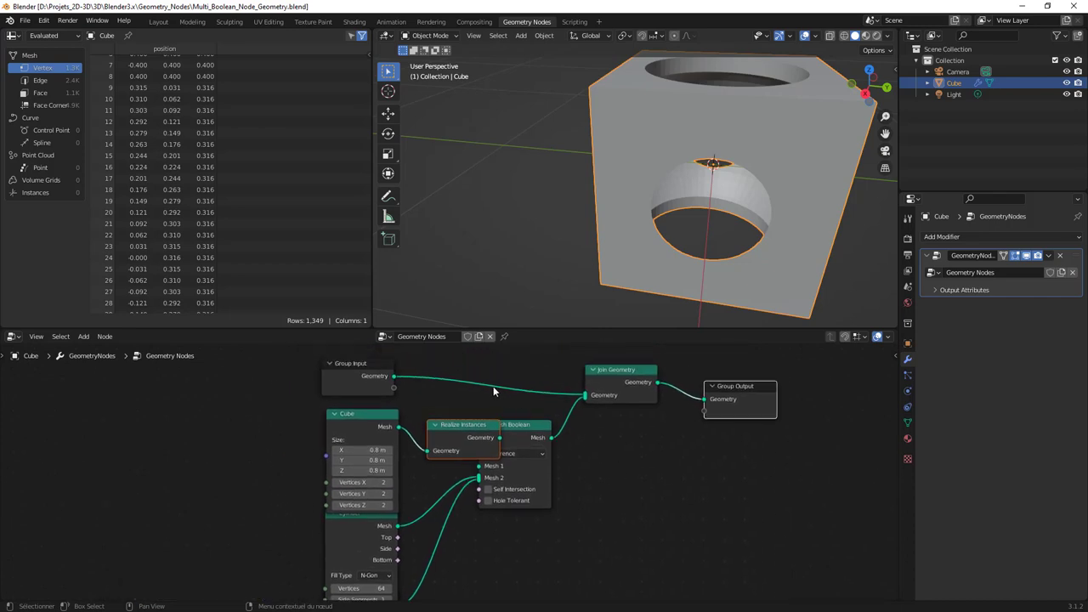
{"action": "mouse_move", "coordinate": [442, 405]}
{"action": "left_mouse_down"}
{"action": "mouse_move", "coordinate": [425, 357]}
{"action": "mouse_move", "coordinate": [440, 398]}
{"action": "left_mouse_up"}
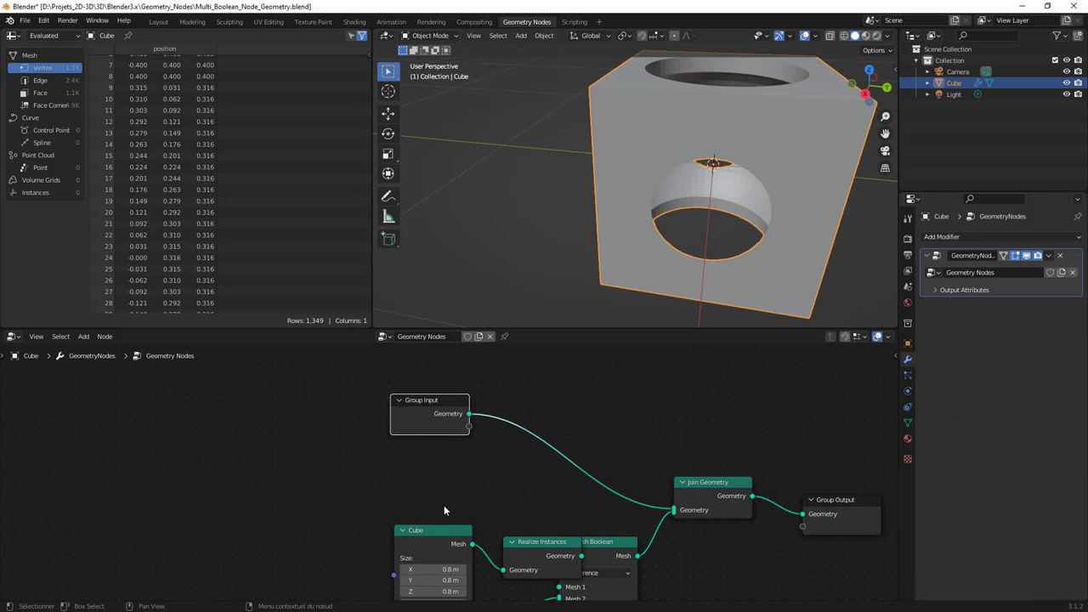
{"action": "middle_click_drag", "start_coordinate": [444, 511], "coordinate": [425, 412]}
{"action": "left_click_drag", "start_coordinate": [425, 469], "coordinate": [408, 415]}
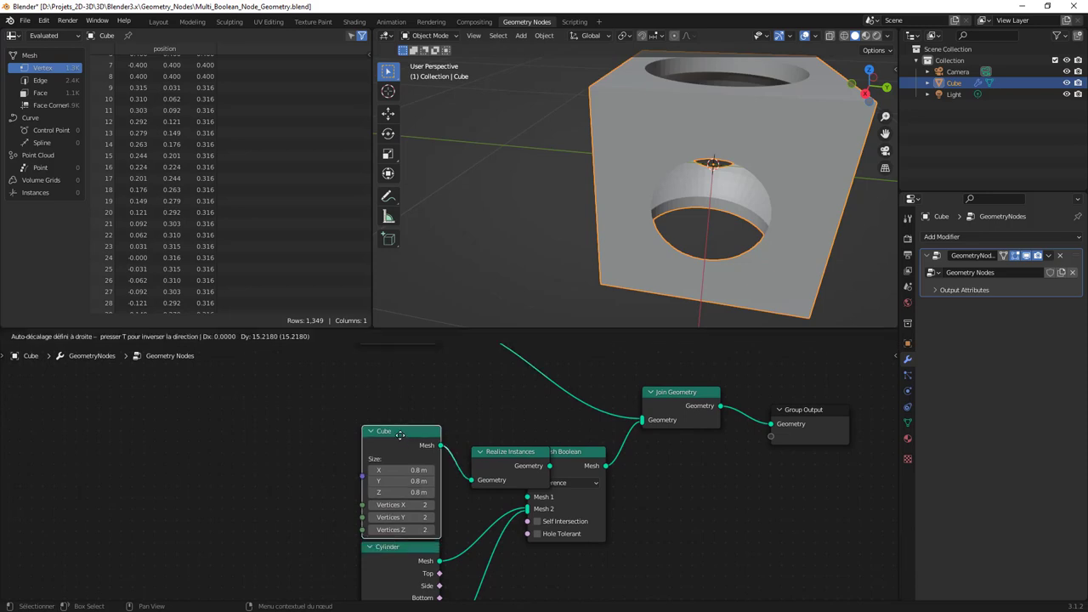
- Lift Realize Instances clear above Mesh Boolean and reposition the Mesh Boolean node
{"action": "left_click_drag", "start_coordinate": [509, 451], "coordinate": [489, 396]}
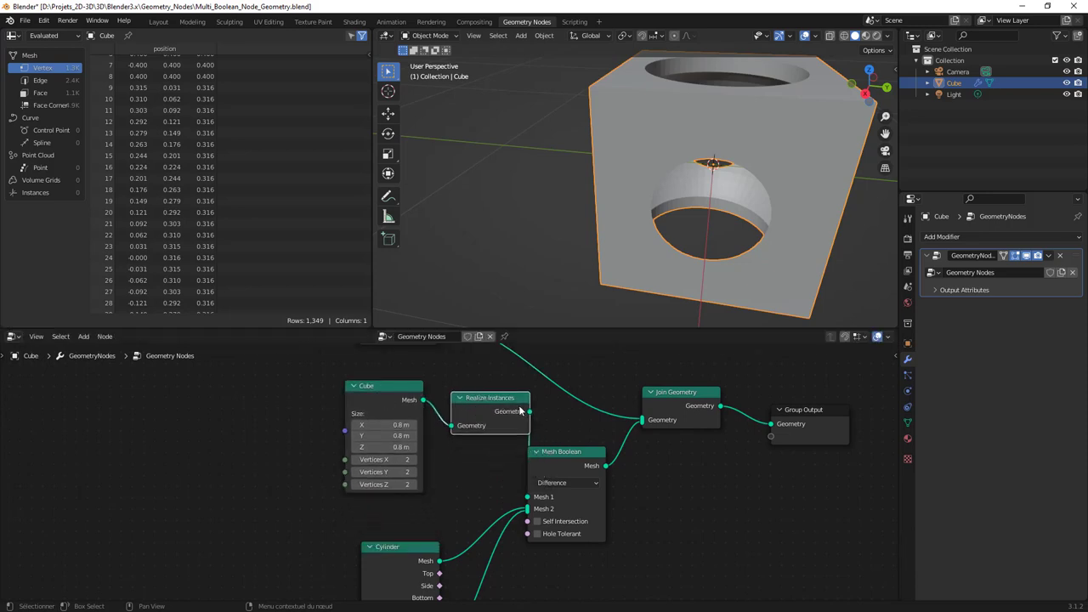
{"action": "middle_click_drag", "start_coordinate": [556, 422], "coordinate": [435, 426]}
{"action": "left_click_drag", "start_coordinate": [467, 456], "coordinate": [502, 453]}
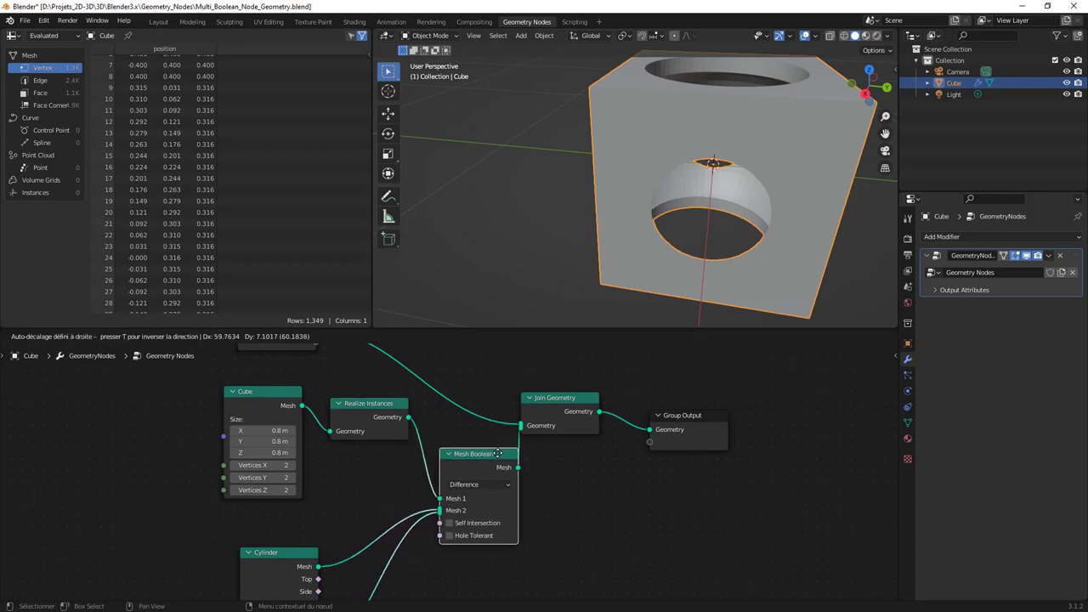
{"action": "left_click_drag", "start_coordinate": [380, 403], "coordinate": [392, 397]}
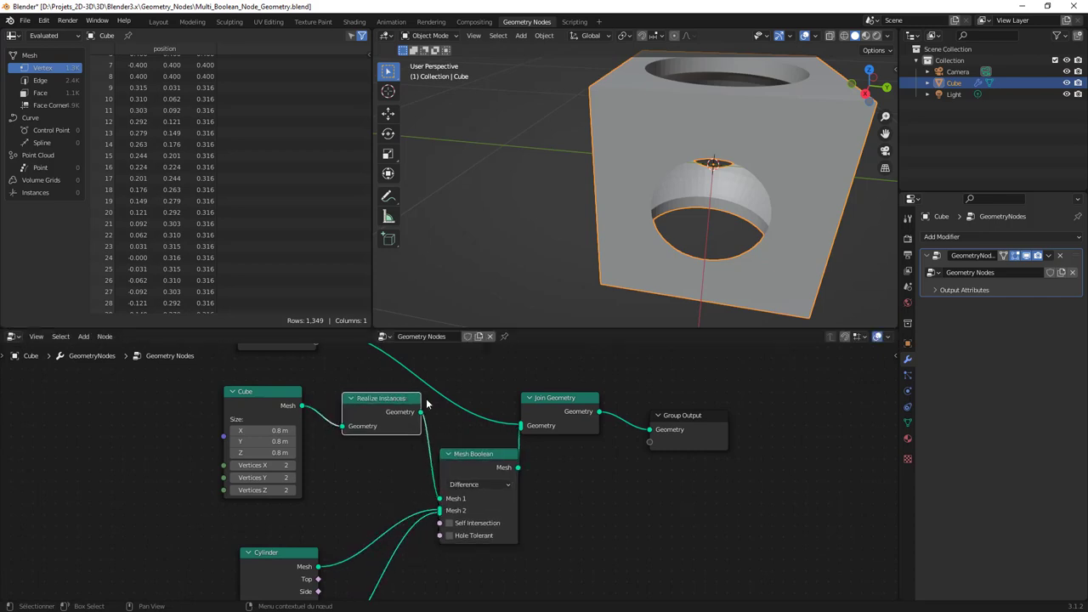
{"action": "middle_click_drag", "start_coordinate": [430, 404], "coordinate": [380, 421]}
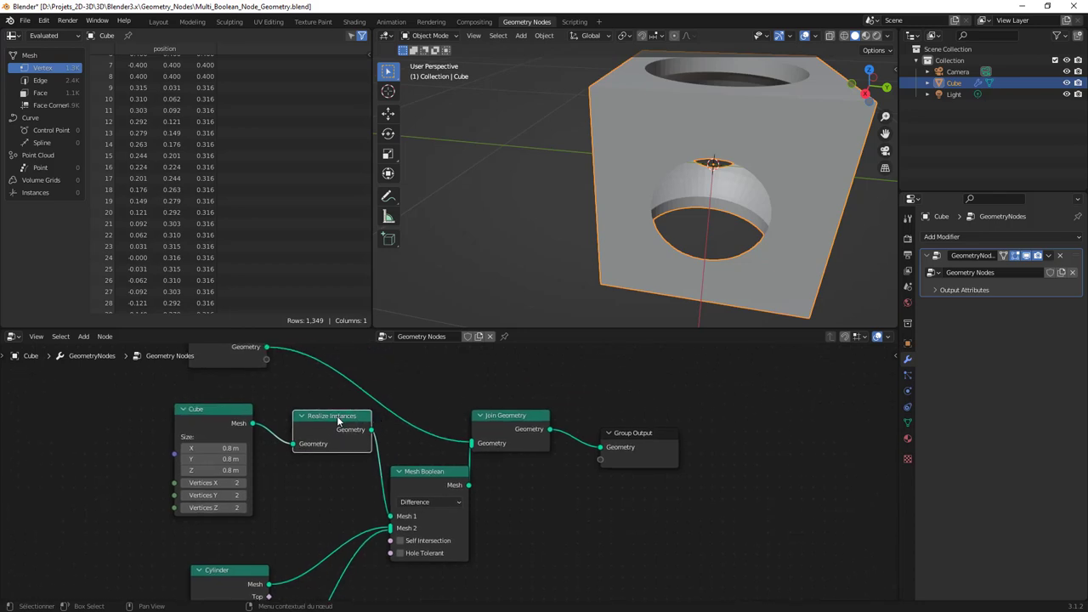
- Orbit the cube to inspect its side and top holes, and test-shift a ColorRamp stop
{"action": "scroll", "coordinate": [382, 435], "scroll_direction": "down", "scroll_amount": 1}
{"action": "scroll", "coordinate": [406, 472], "scroll_direction": "down", "scroll_amount": 1}
{"action": "middle_click_drag", "start_coordinate": [407, 472], "coordinate": [563, 587]}
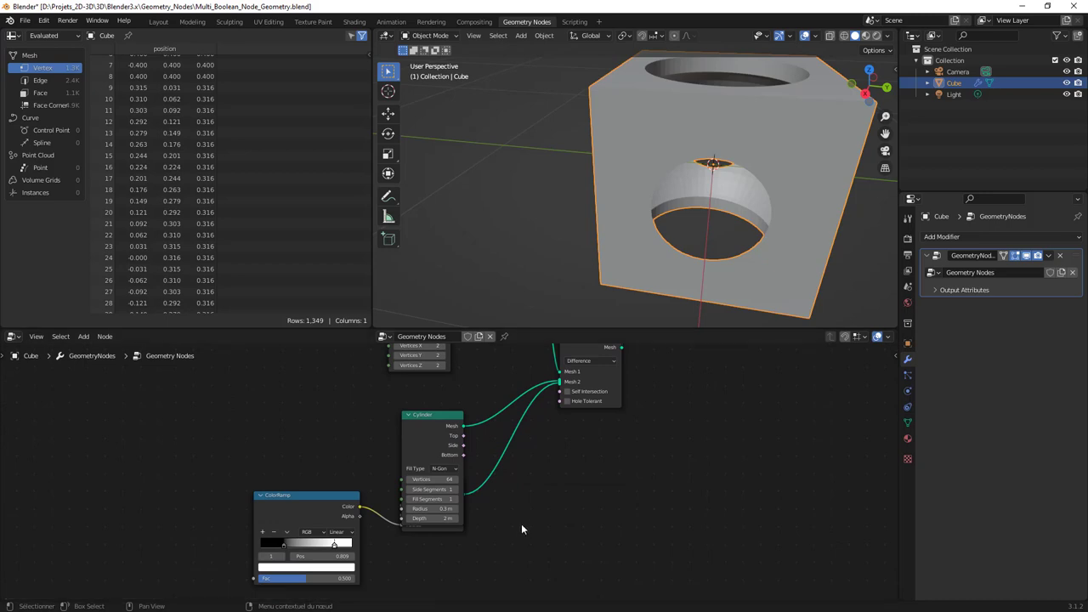
{"action": "middle_click_drag", "start_coordinate": [521, 523], "coordinate": [531, 498]}
{"action": "mouse_move", "coordinate": [655, 255]}
{"action": "middle_mouse_down"}
{"action": "mouse_move", "coordinate": [668, 227]}
{"action": "mouse_move", "coordinate": [653, 224]}
{"action": "mouse_move", "coordinate": [646, 272]}
{"action": "middle_mouse_up"}
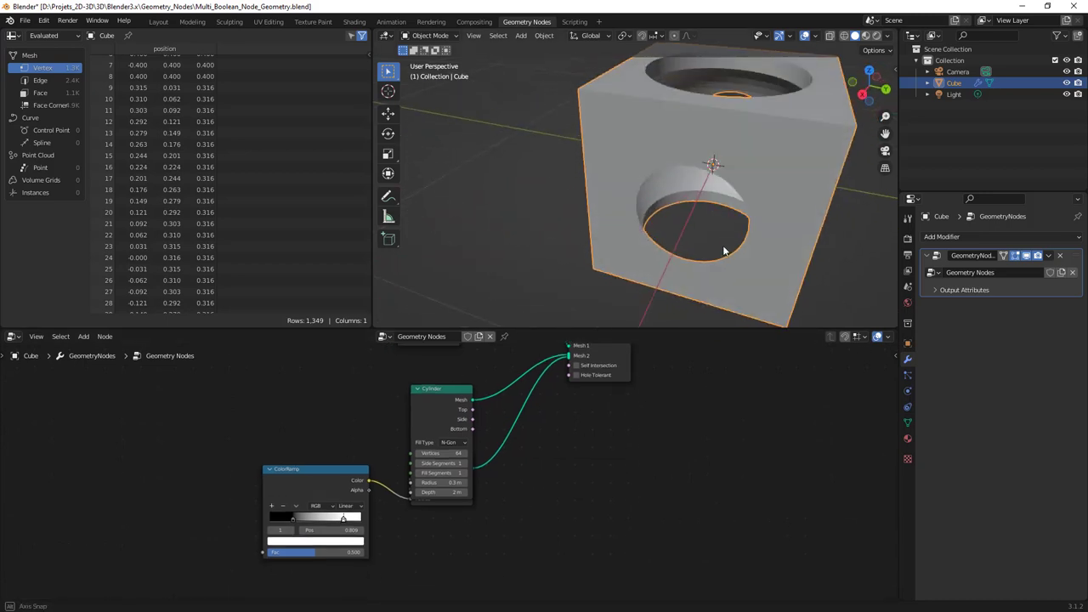
{"action": "middle_click_drag", "start_coordinate": [695, 405], "coordinate": [548, 506]}
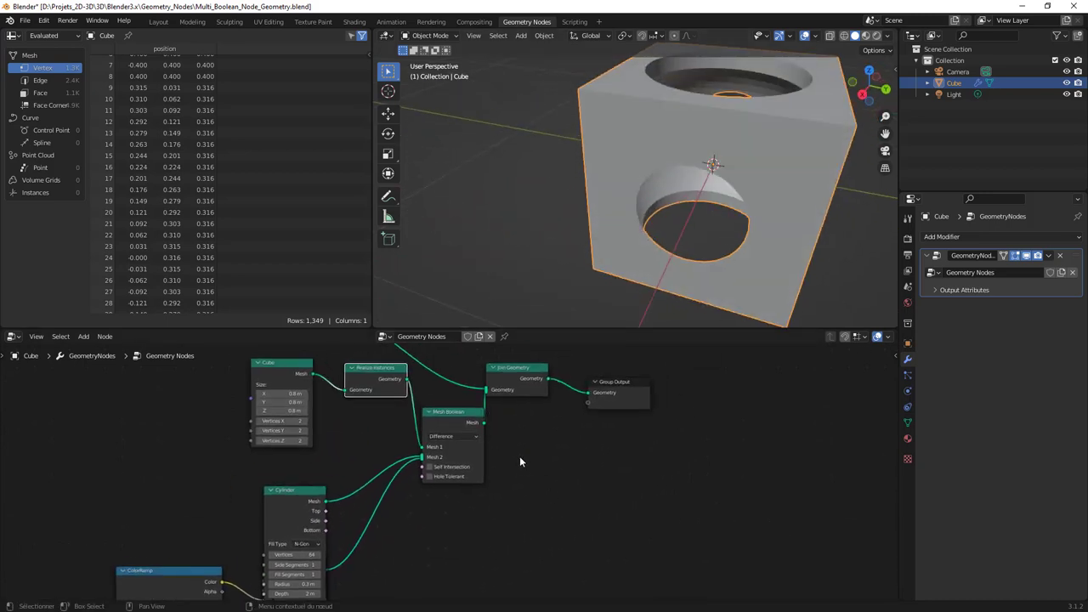
{"action": "middle_click_drag", "start_coordinate": [518, 456], "coordinate": [640, 387]}
{"action": "mouse_move", "coordinate": [356, 508]}
{"action": "left_mouse_down"}
{"action": "mouse_move", "coordinate": [331, 513]}
{"action": "mouse_move", "coordinate": [345, 507]}
{"action": "left_mouse_up"}
- Move the Cylinder node to the graph's left, uncovering UV Sphere, and maximize the node editor
{"action": "middle_click_drag", "start_coordinate": [469, 500], "coordinate": [450, 530]}
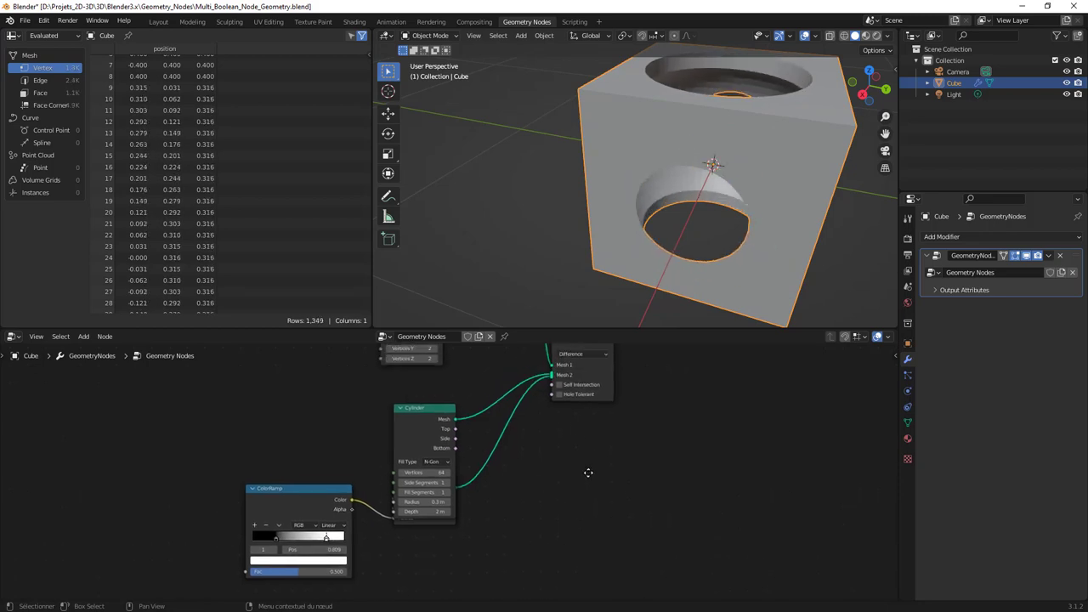
{"action": "left_click_drag", "start_coordinate": [422, 408], "coordinate": [306, 362]}
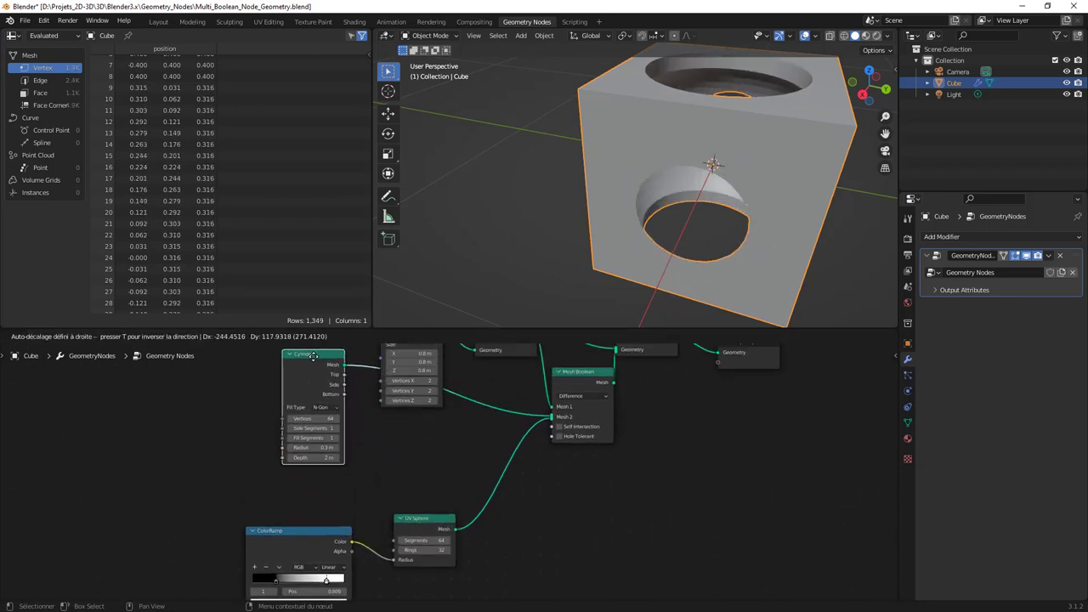
{"action": "mouse_move", "coordinate": [508, 517]}
{"action": "middle_mouse_down"}
{"action": "mouse_move", "coordinate": [403, 463]}
{"action": "mouse_move", "coordinate": [415, 549]}
{"action": "middle_mouse_up"}
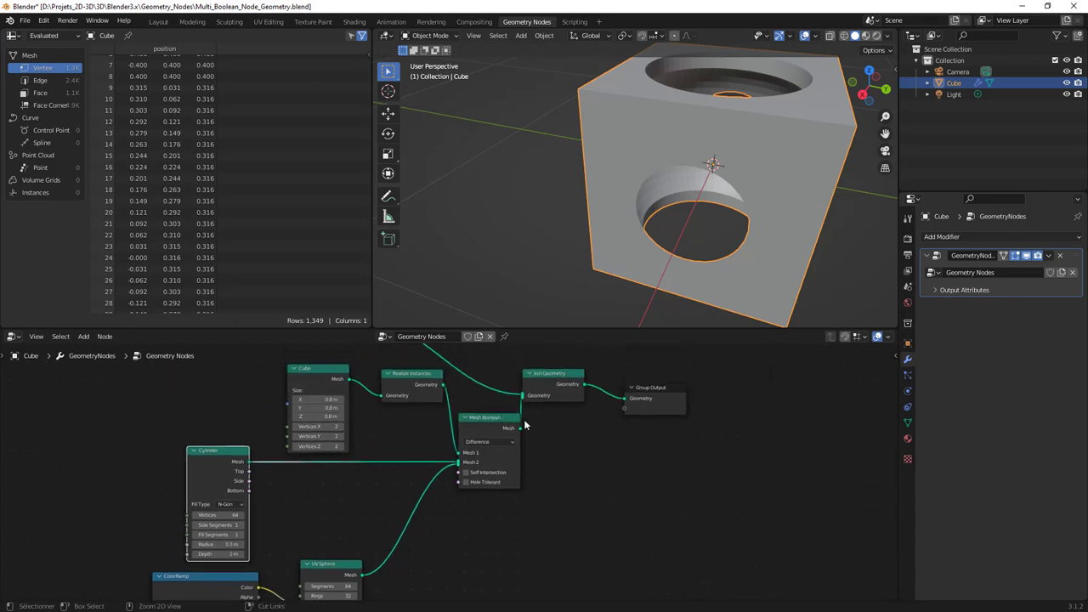
{"action": "key", "text": "ctrl+space"}
- Nudge the ColorRamp and UV Sphere nodes right and select the Realize Instances node
{"action": "scroll", "coordinate": [524, 419], "scroll_direction": "up", "scroll_amount": 2}
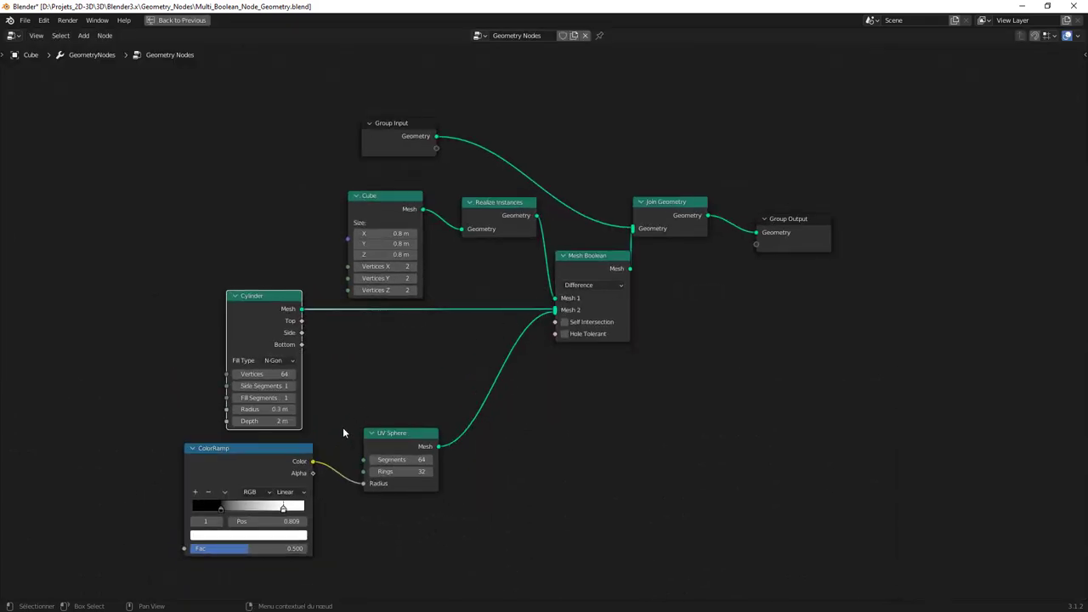
{"action": "left_click_drag", "start_coordinate": [284, 455], "coordinate": [297, 456]}
{"action": "left_click_drag", "start_coordinate": [389, 435], "coordinate": [407, 440]}
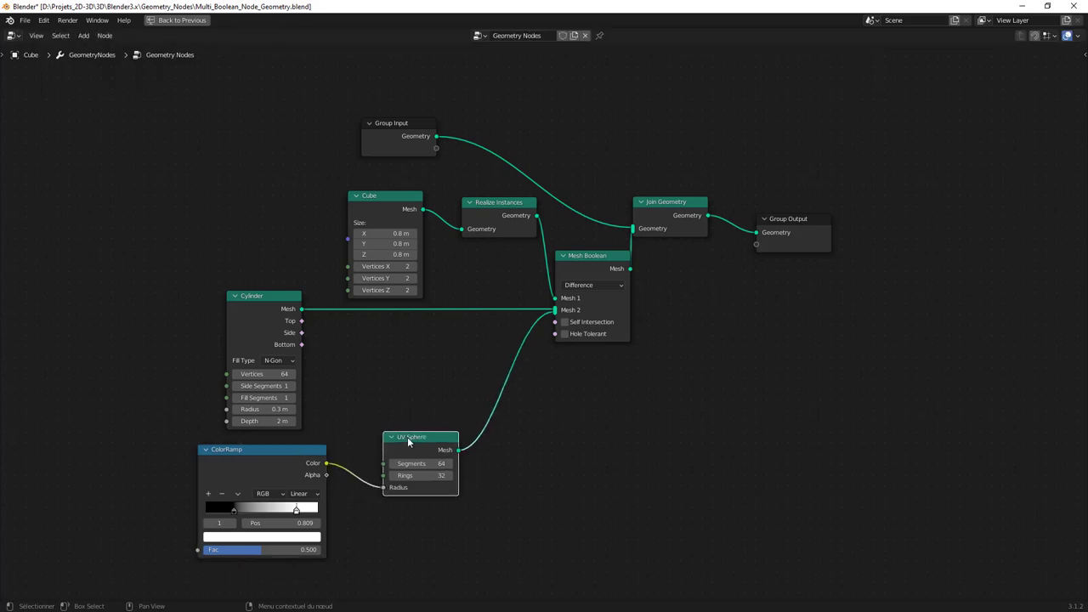
{"action": "left_click", "coordinate": [486, 205]}
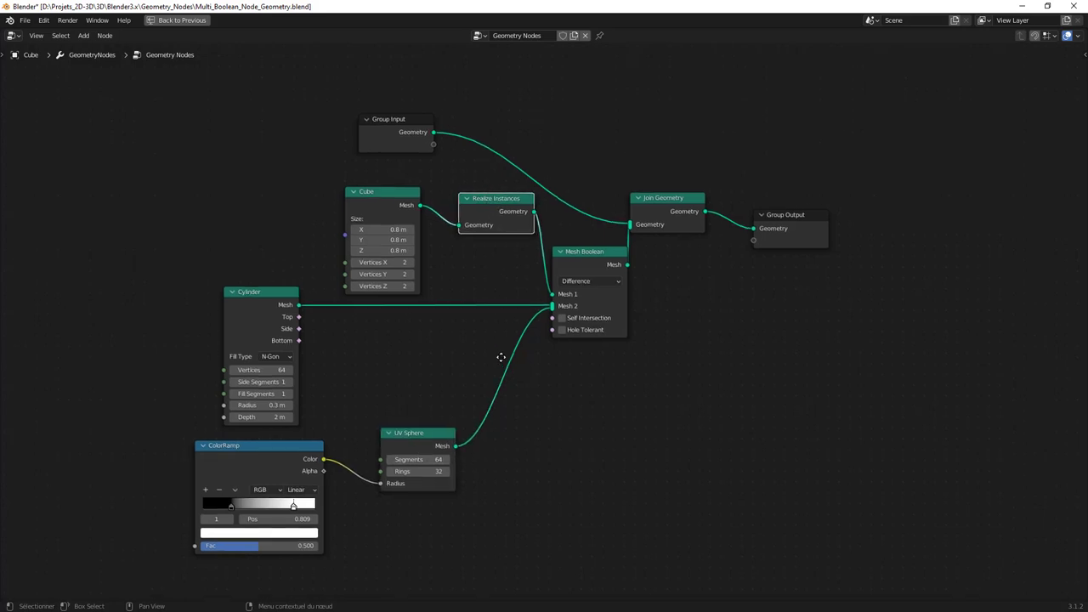
{"action": "mouse_move", "coordinate": [509, 367]}
{"action": "middle_mouse_down"}
{"action": "mouse_move", "coordinate": [500, 353]}
{"action": "mouse_move", "coordinate": [494, 367]}
{"action": "middle_mouse_up"}
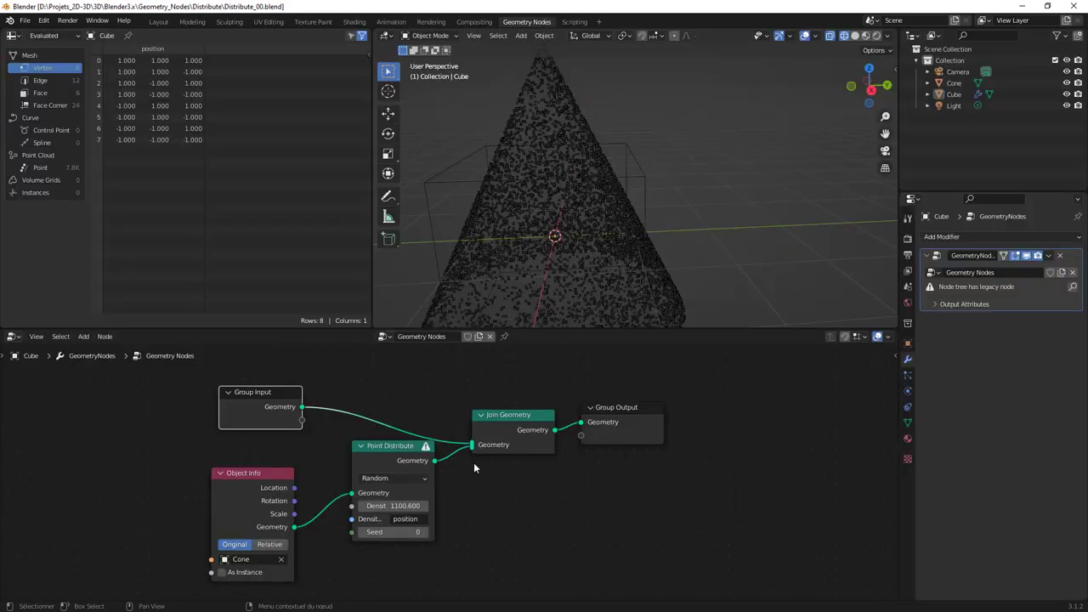
- Shift the Group Input, Object Info and Point Distribute nodes to the left
{"action": "middle_click_drag", "start_coordinate": [500, 486], "coordinate": [505, 464]}
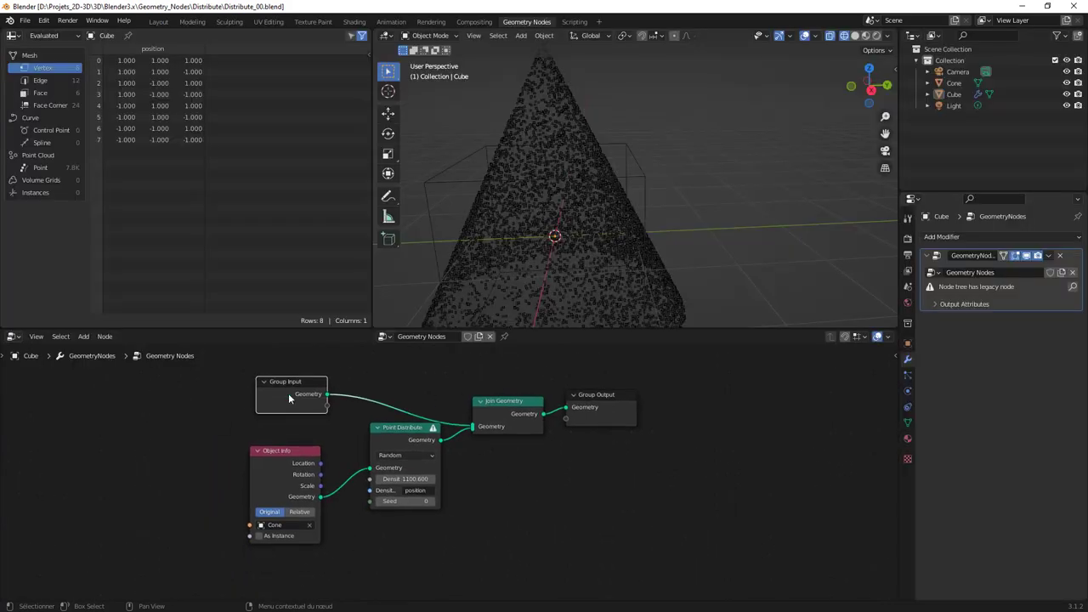
{"action": "left_click_drag", "start_coordinate": [289, 393], "coordinate": [270, 386]}
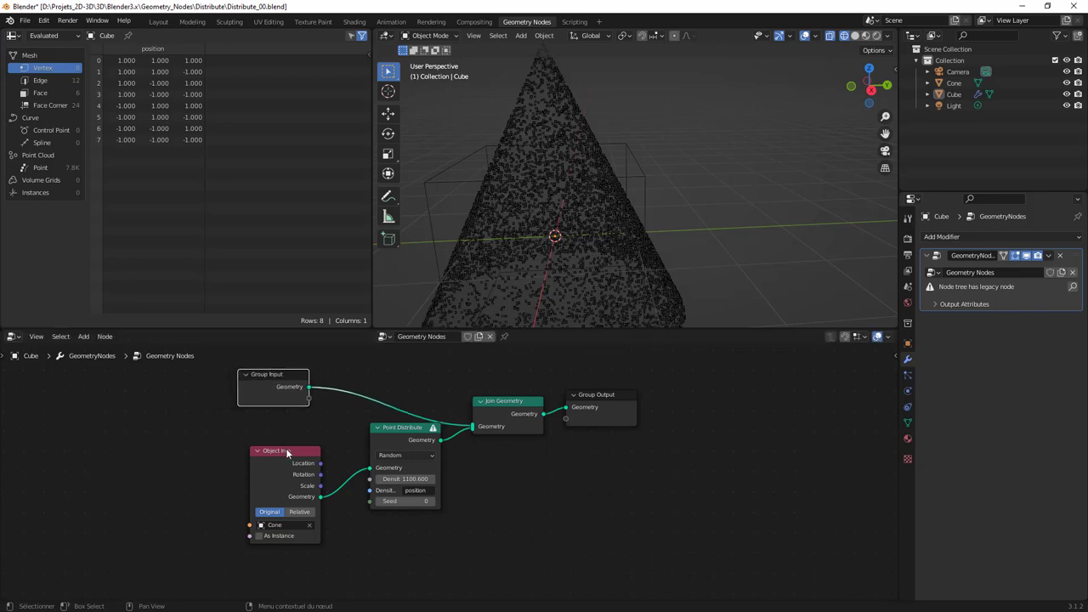
{"action": "left_click_drag", "start_coordinate": [286, 450], "coordinate": [254, 450]}
{"action": "left_click", "coordinate": [383, 431]}
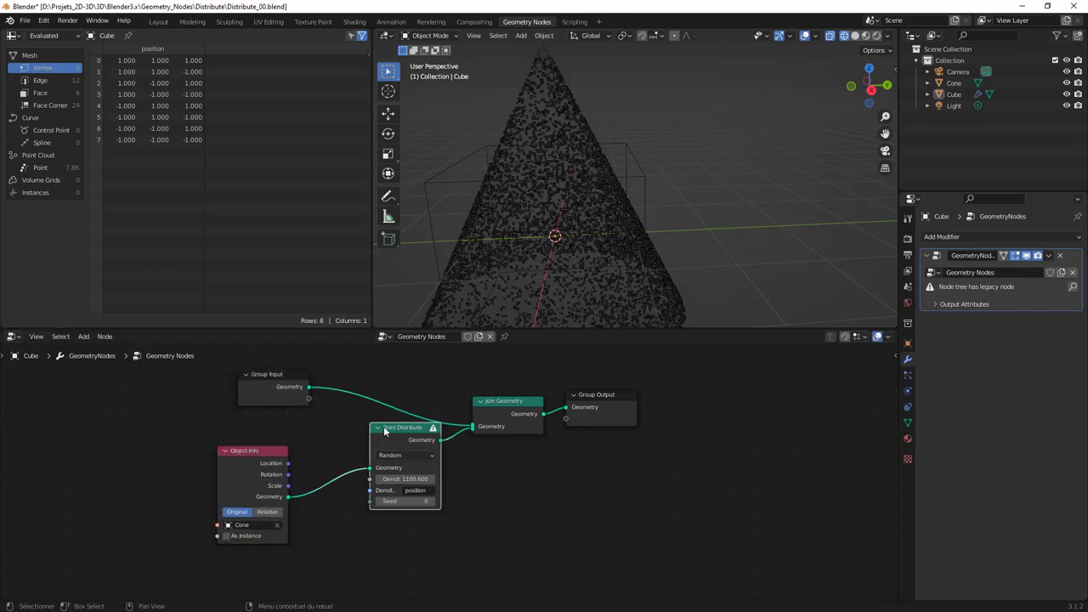
{"action": "left_click_drag", "start_coordinate": [384, 431], "coordinate": [364, 442]}
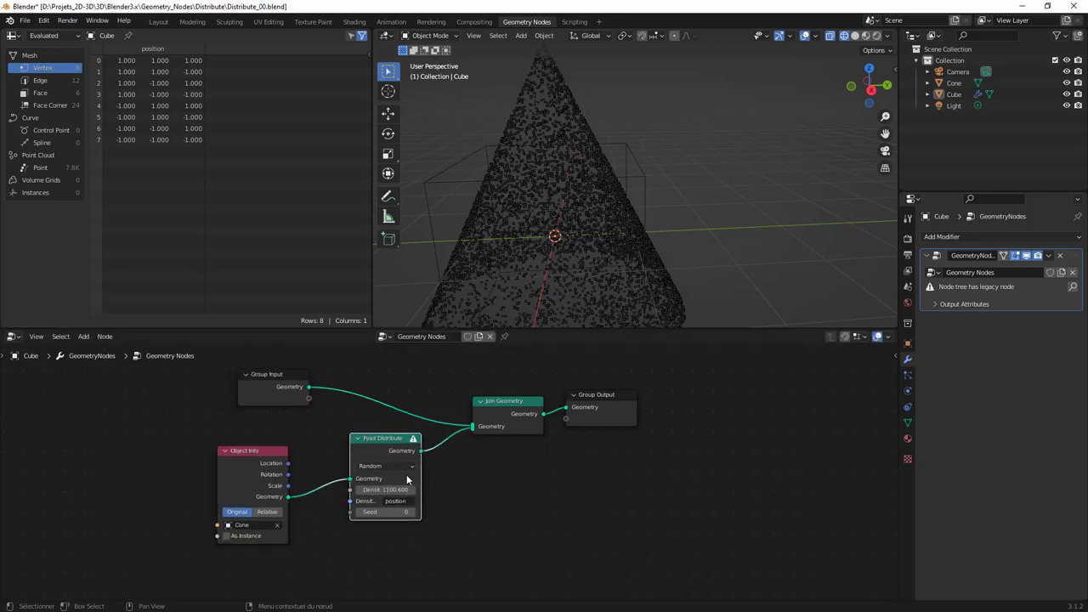
- Zoom in to read the legacy Point Distribute warning, then zoom back out to the whole tree
{"action": "scroll", "coordinate": [425, 468], "scroll_direction": "up", "scroll_amount": 1}
{"action": "scroll", "coordinate": [399, 443], "scroll_direction": "up", "scroll_amount": 2}
{"action": "scroll", "coordinate": [365, 399], "scroll_direction": "up", "scroll_amount": 2}
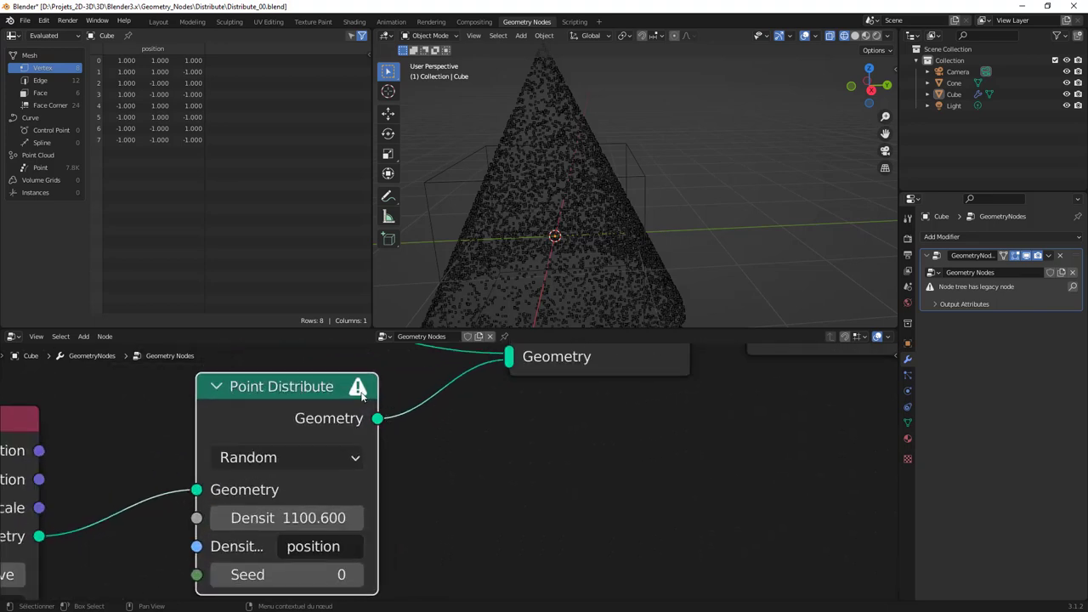
{"action": "mouse_move", "coordinate": [358, 388]}
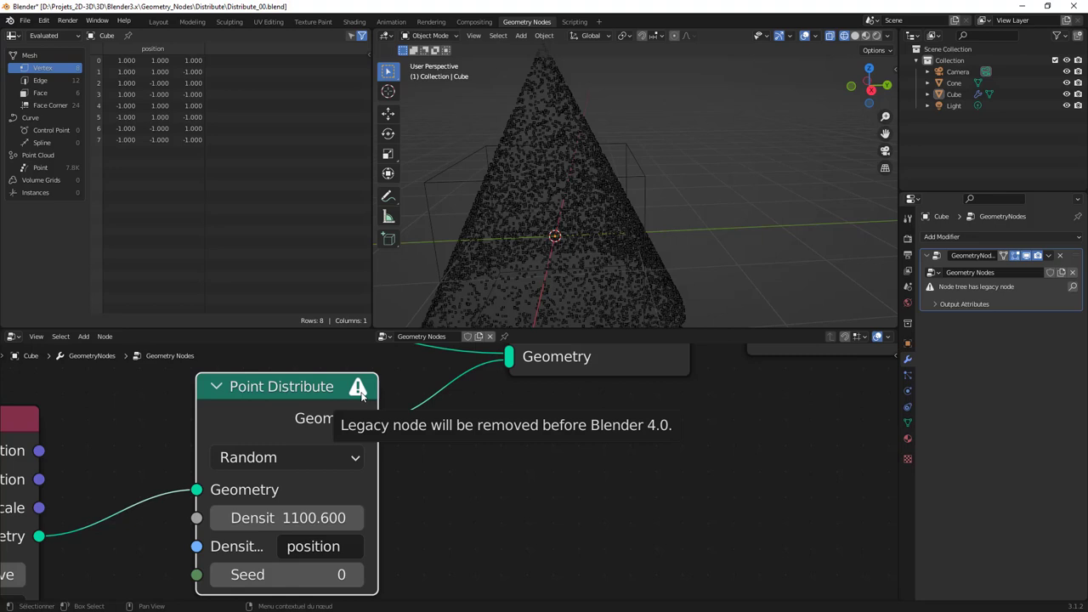
{"action": "scroll", "coordinate": [434, 425], "scroll_direction": "down", "scroll_amount": 3}
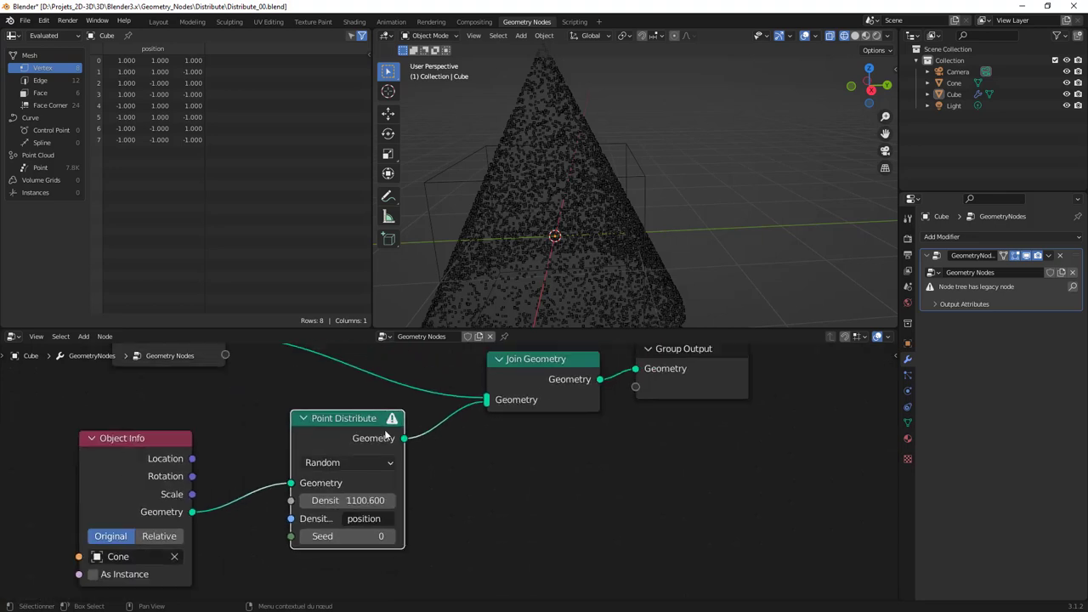
{"action": "scroll", "coordinate": [433, 425], "scroll_direction": "down", "scroll_amount": 1}
{"action": "middle_click_drag", "start_coordinate": [435, 423], "coordinate": [453, 448]}
{"action": "scroll", "coordinate": [453, 448], "scroll_direction": "up", "scroll_amount": 1}
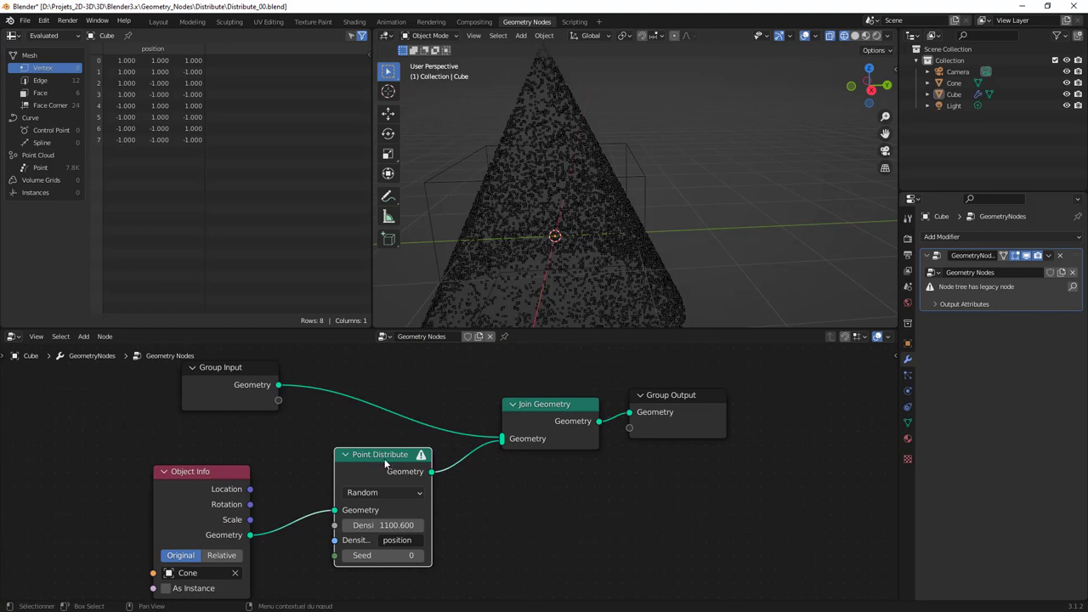
{"action": "key", "text": "shift+a"}
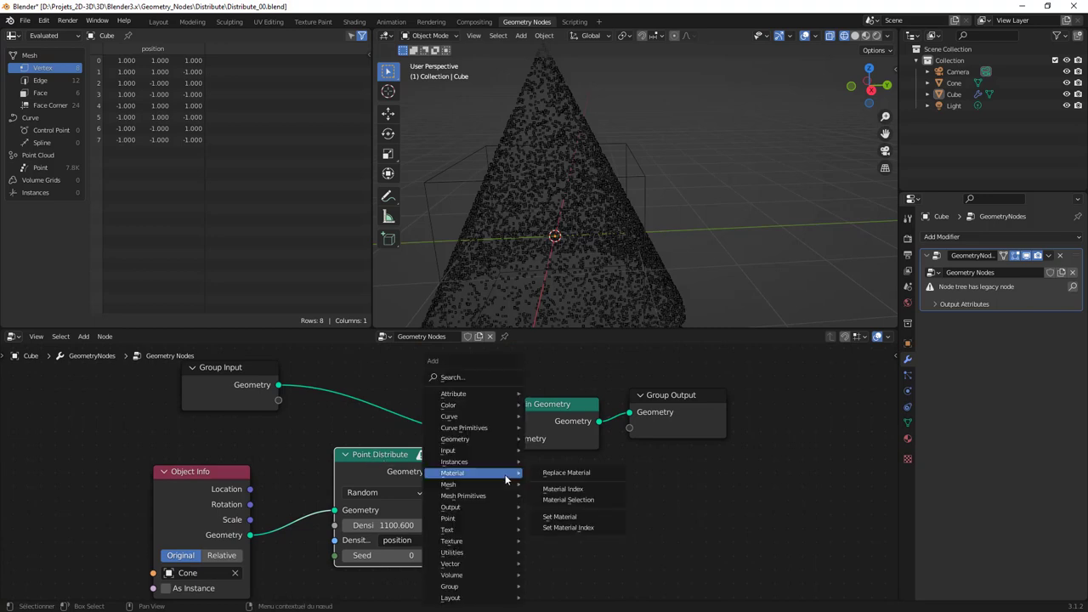
{"action": "left_click", "coordinate": [452, 380]}
{"action": "type", "text": "P"}
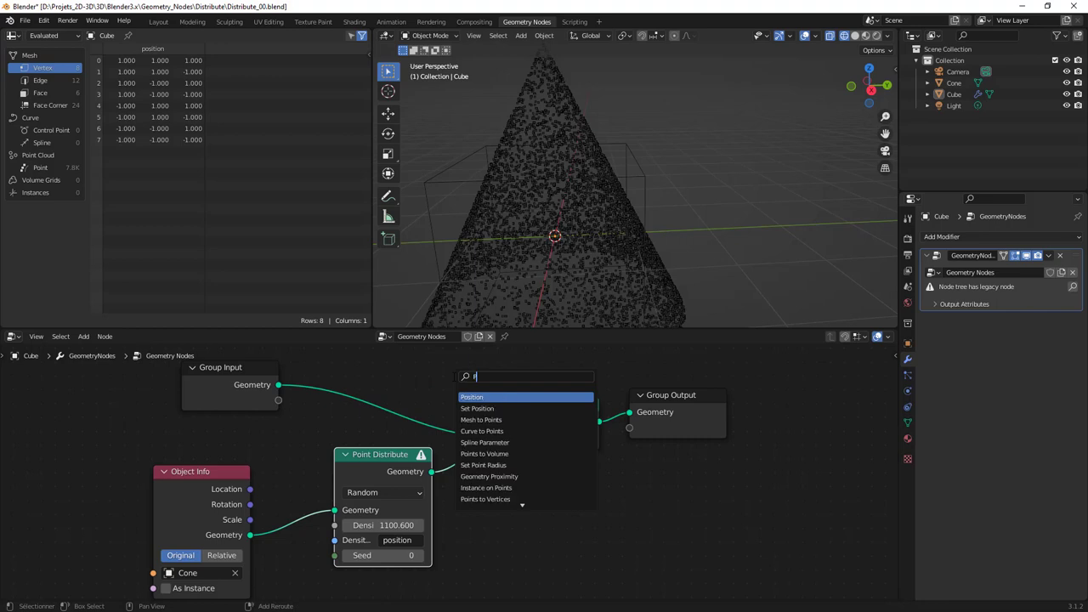
{"action": "type", "text": "oint"}
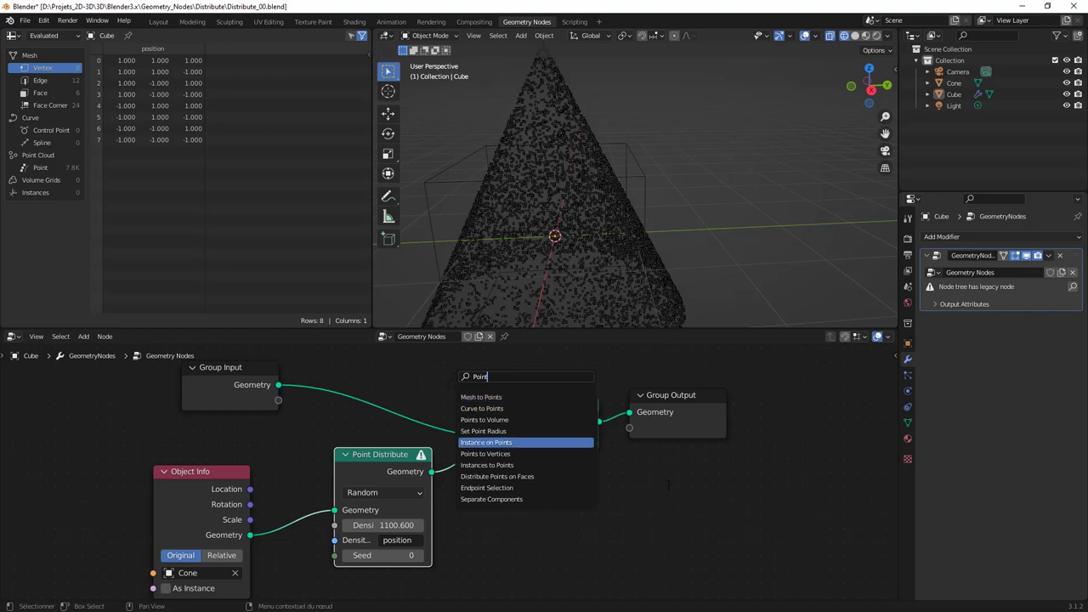
{"action": "left_click", "coordinate": [528, 444]}
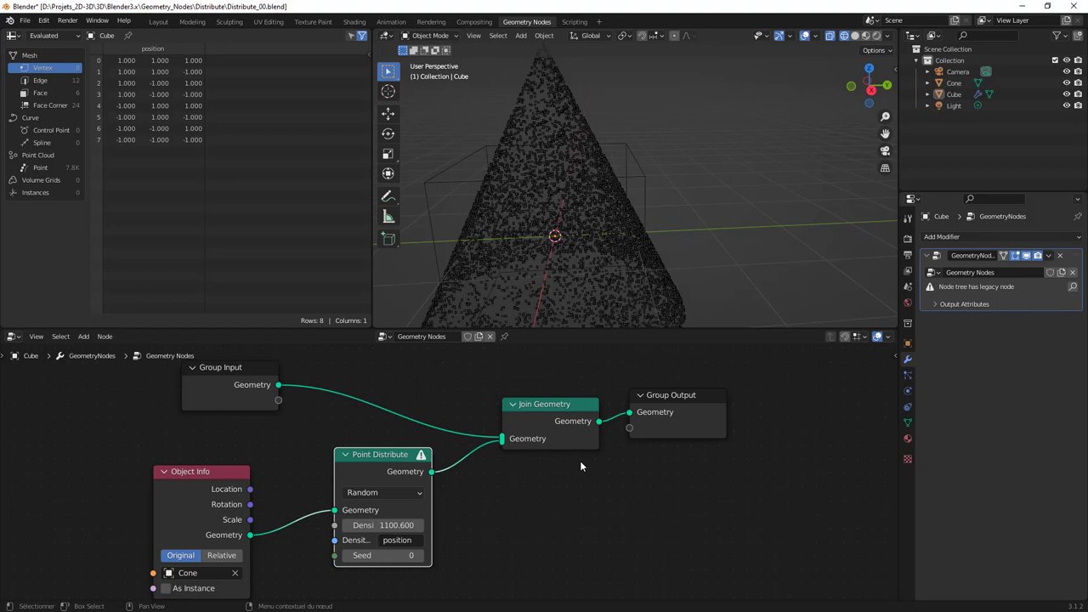
- Select the Cube and orbit the point cone, then orbit around the opened grass plane
{"action": "left_click", "coordinate": [585, 236]}
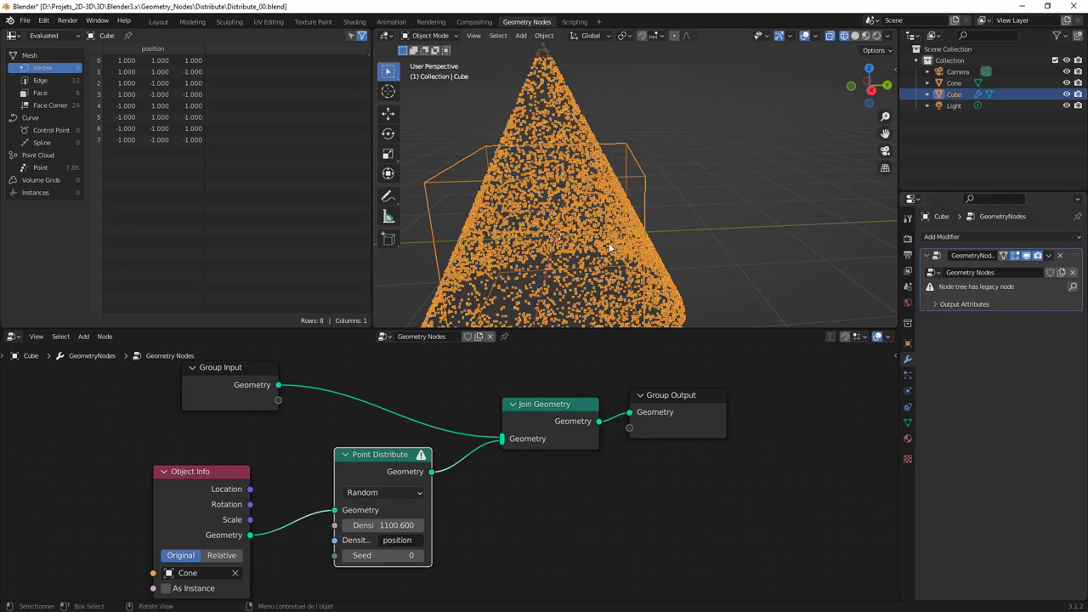
{"action": "middle_click_drag", "start_coordinate": [585, 287], "coordinate": [607, 270]}
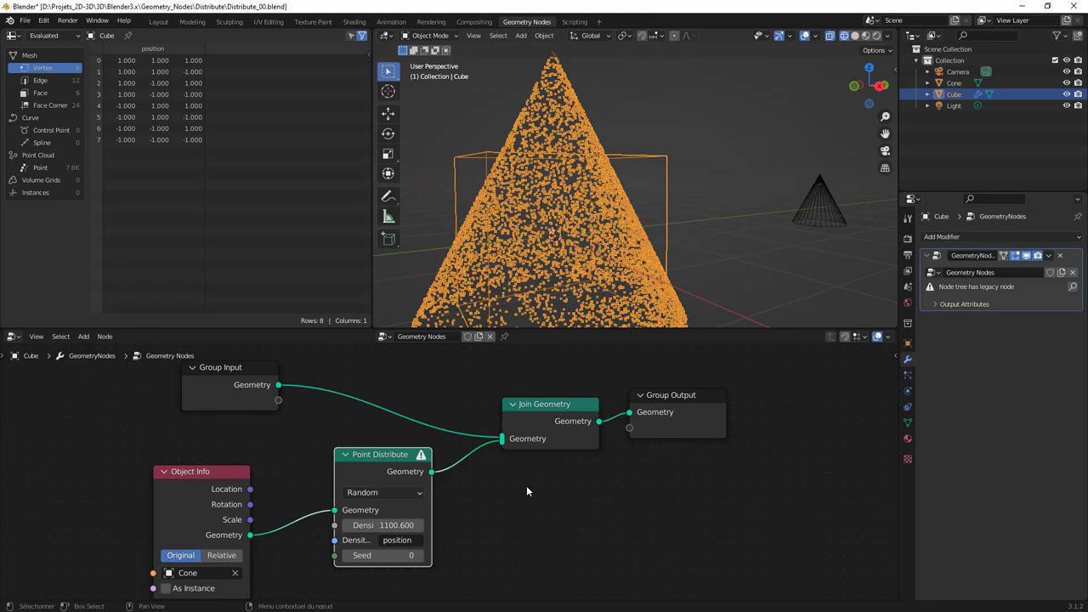
{"action": "scroll", "coordinate": [528, 488], "scroll_direction": "right", "scroll_amount": 3, "text": "ctrl"}
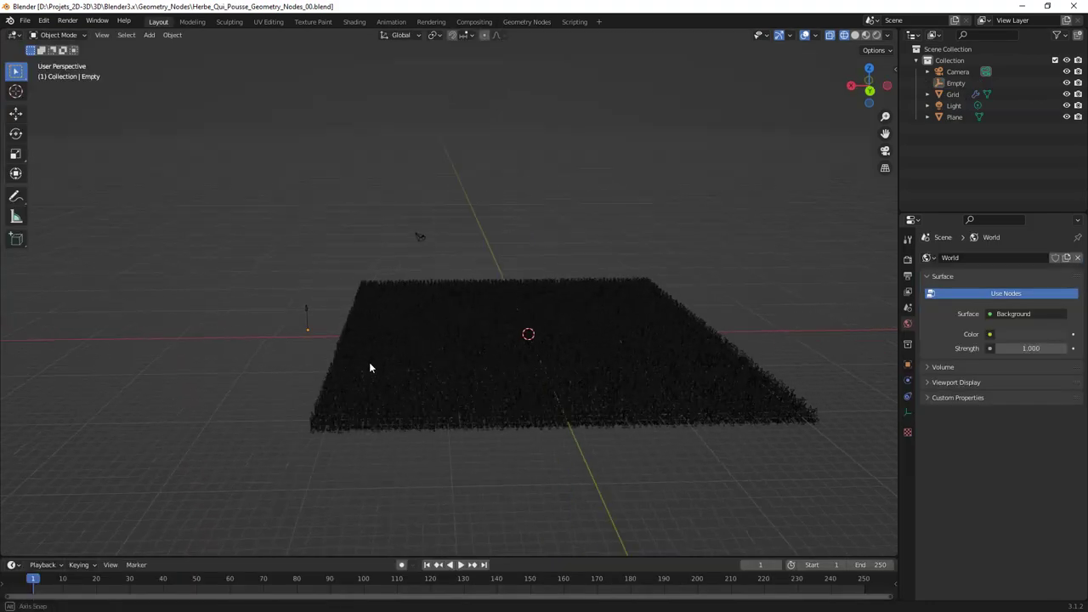
{"action": "middle_click_drag", "start_coordinate": [369, 362], "coordinate": [607, 357]}
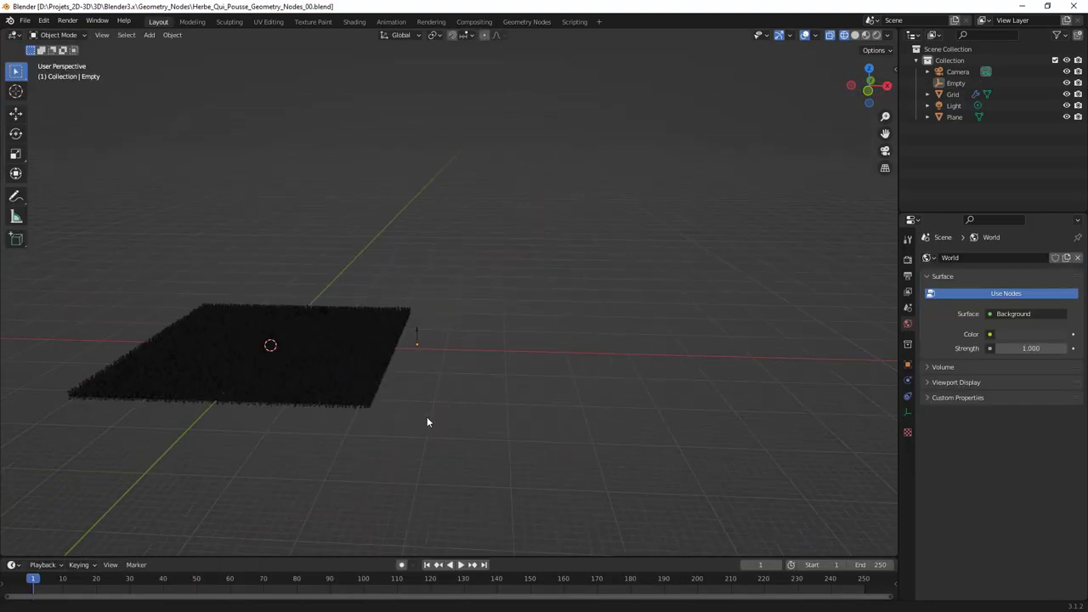
- Orbit closer to the grass and switch viewport shading to Solid, then Material Preview
{"action": "middle_click_drag", "start_coordinate": [428, 423], "coordinate": [521, 383]}
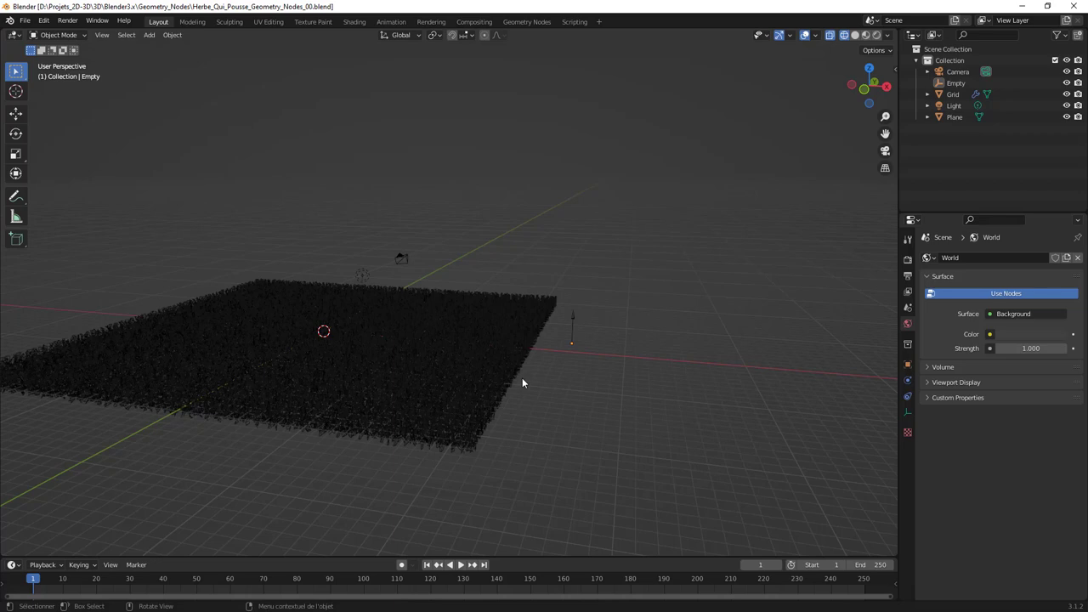
{"action": "middle_click_drag", "start_coordinate": [522, 382], "coordinate": [553, 396]}
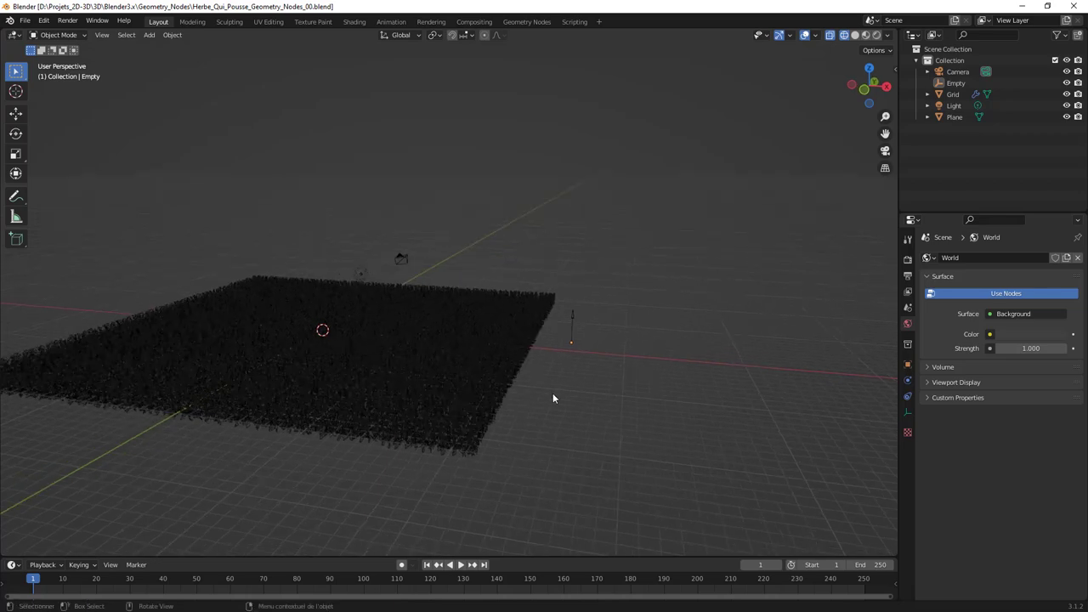
{"action": "left_click", "coordinate": [855, 35]}
{"action": "left_click", "coordinate": [865, 35]}
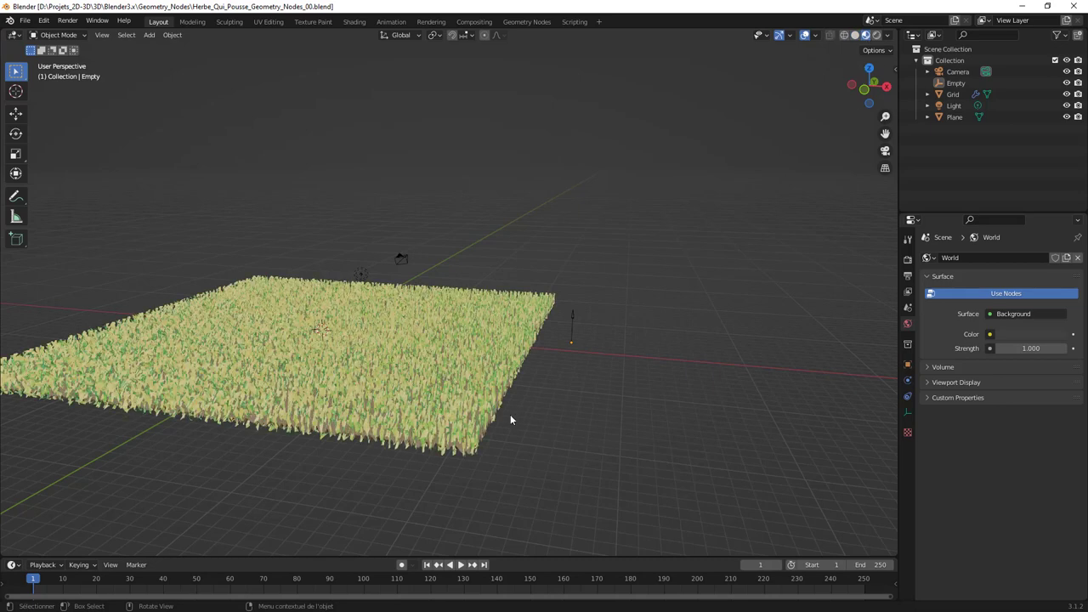
{"action": "middle_click_drag", "start_coordinate": [511, 415], "coordinate": [466, 418]}
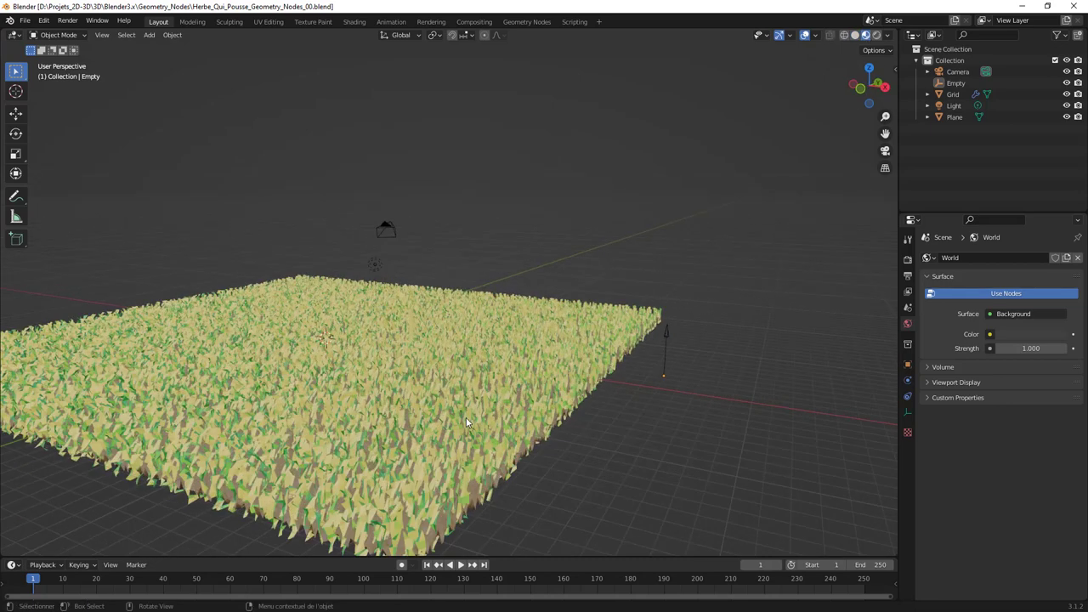
- Raise the Empty 1.4022 m along Z so the grass grows taller, then select the Grid
{"action": "left_click", "coordinate": [665, 331]}
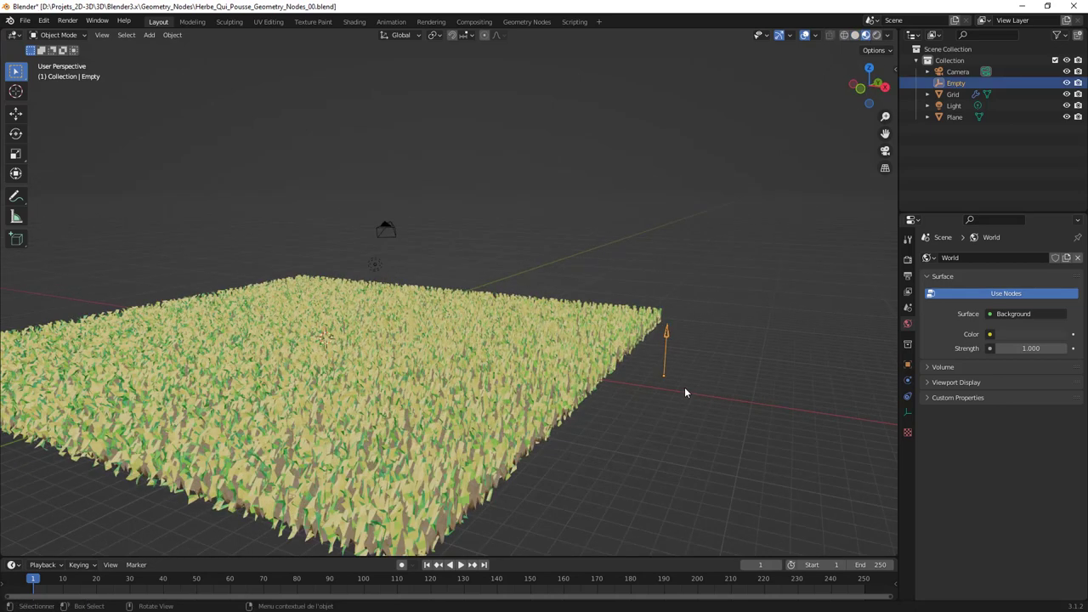
{"action": "key", "text": "g"}
{"action": "key", "text": "z"}
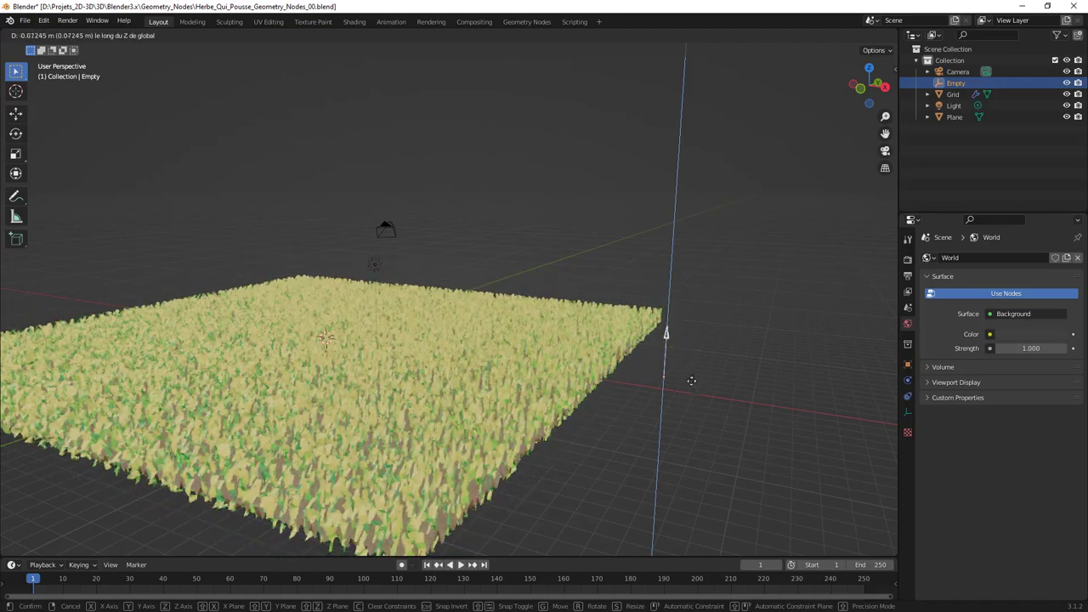
{"action": "left_click", "coordinate": [699, 374]}
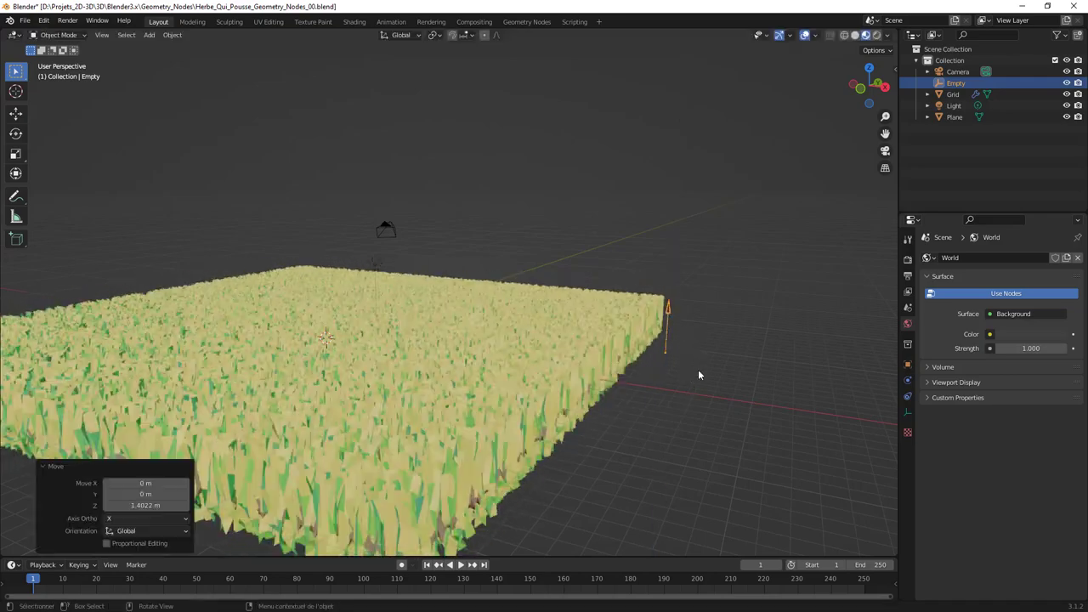
{"action": "left_click", "coordinate": [536, 347]}
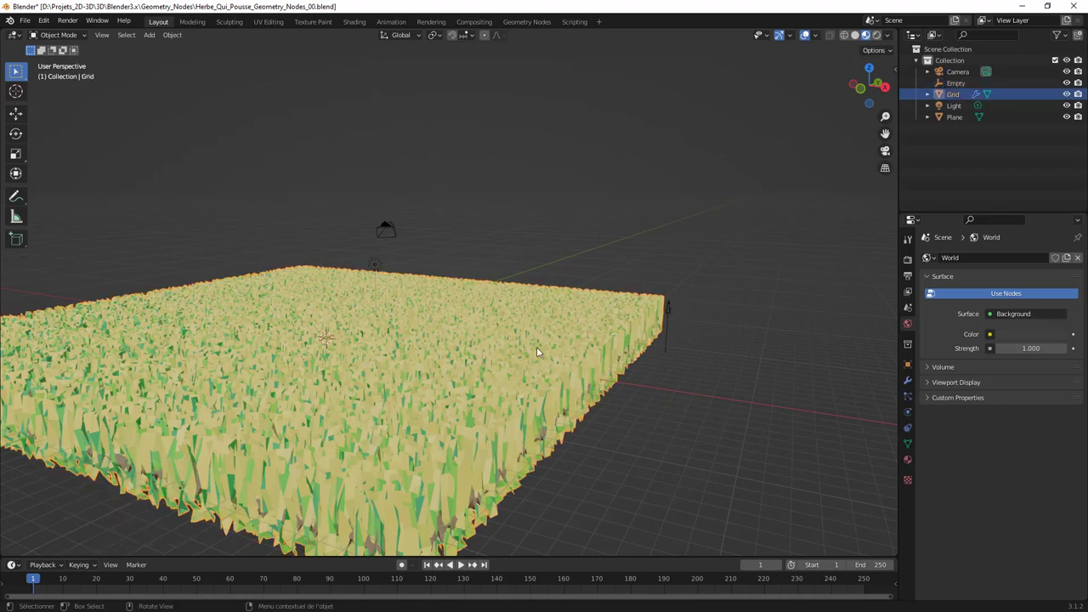
- Inspect the Grid's Geometry Nodes, Realize Instances and Displace modifiers while orbiting the grass field
{"action": "left_click", "coordinate": [527, 21]}
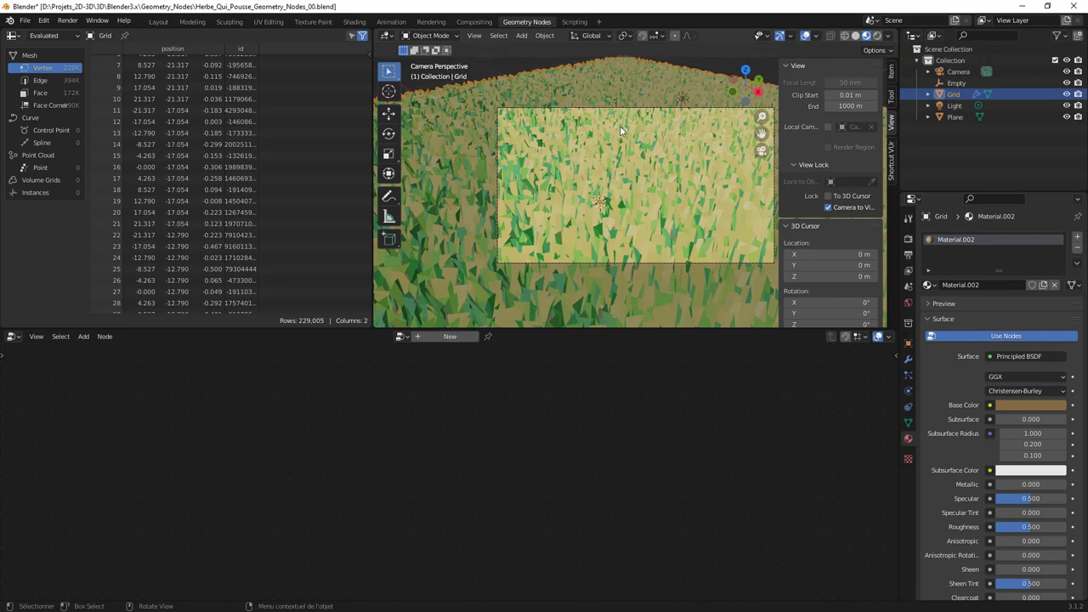
{"action": "left_click", "coordinate": [908, 359]}
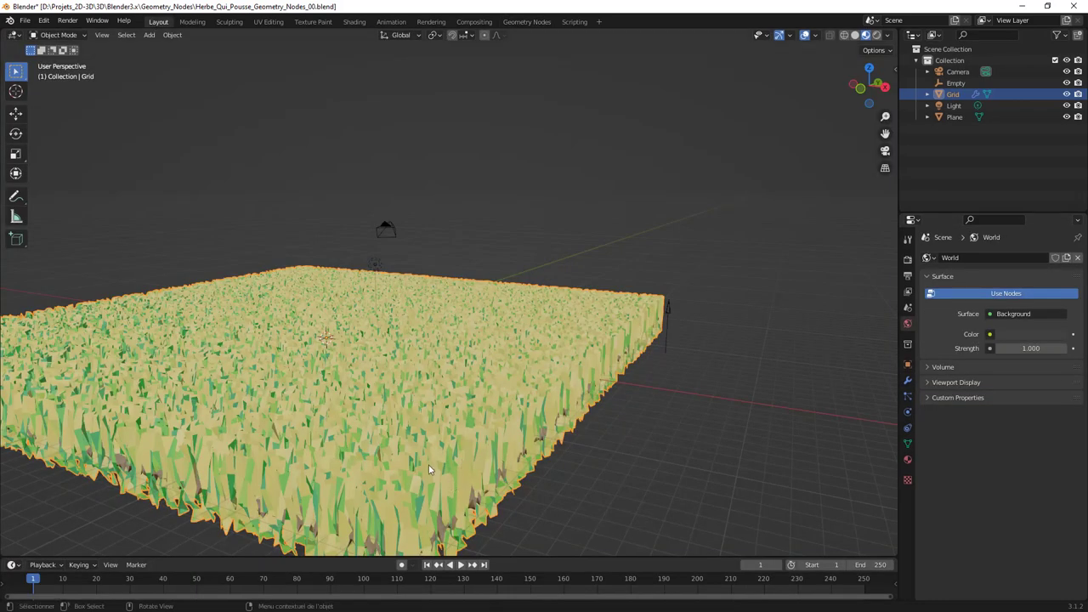
{"action": "middle_click_drag", "start_coordinate": [402, 466], "coordinate": [503, 298]}
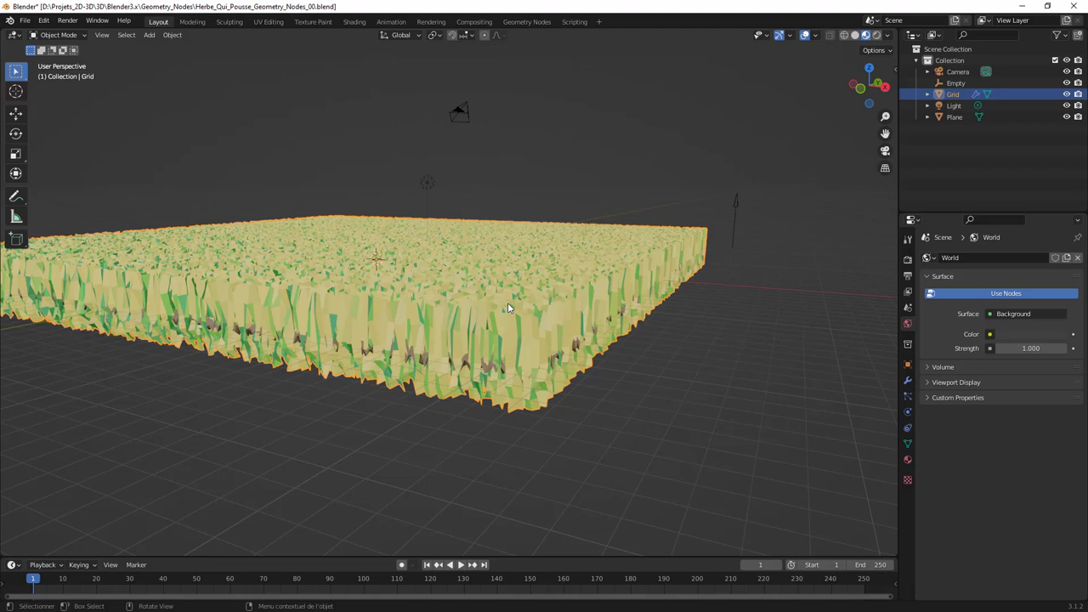
{"action": "middle_click_drag", "start_coordinate": [626, 328], "coordinate": [635, 323]}
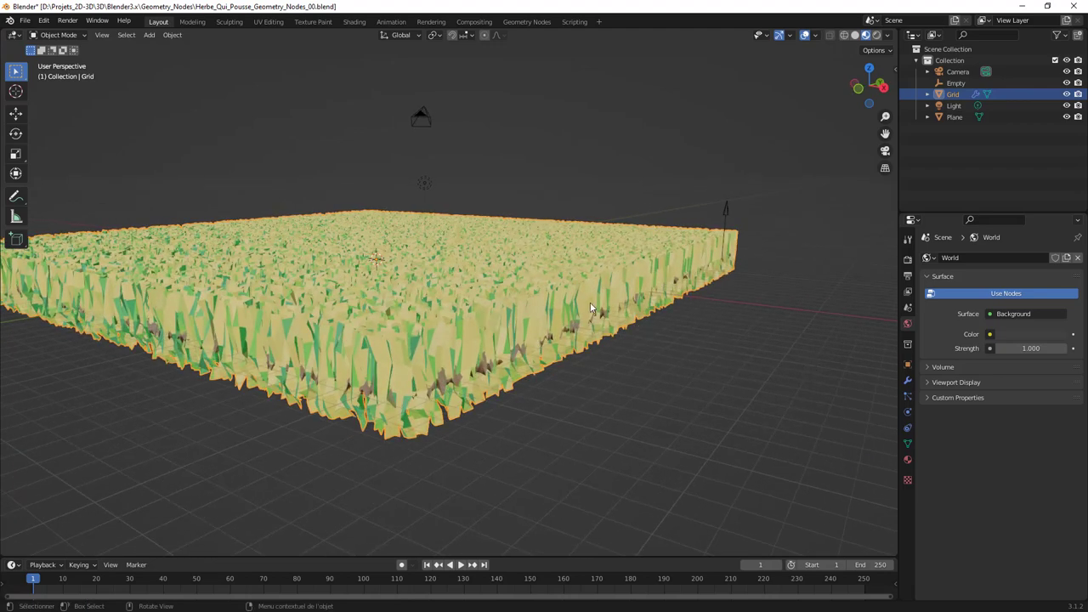
{"action": "left_click", "coordinate": [908, 382]}
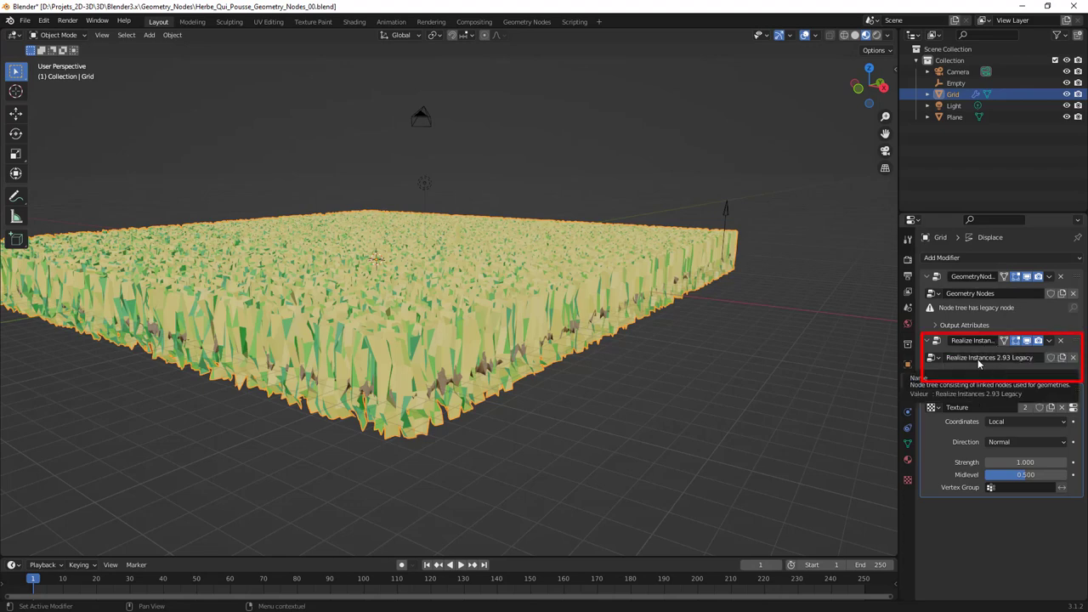
{"action": "mouse_move", "coordinate": [744, 389]}
{"action": "middle_mouse_down"}
{"action": "mouse_move", "coordinate": [518, 409]}
{"action": "mouse_move", "coordinate": [531, 382]}
{"action": "middle_mouse_up"}
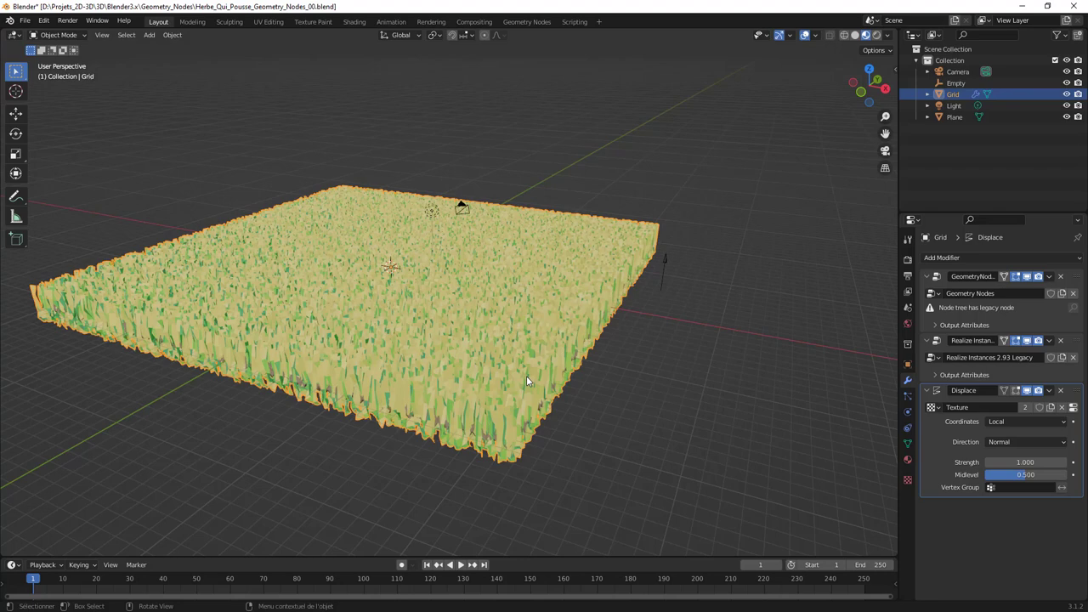
{"action": "left_click", "coordinate": [527, 21]}
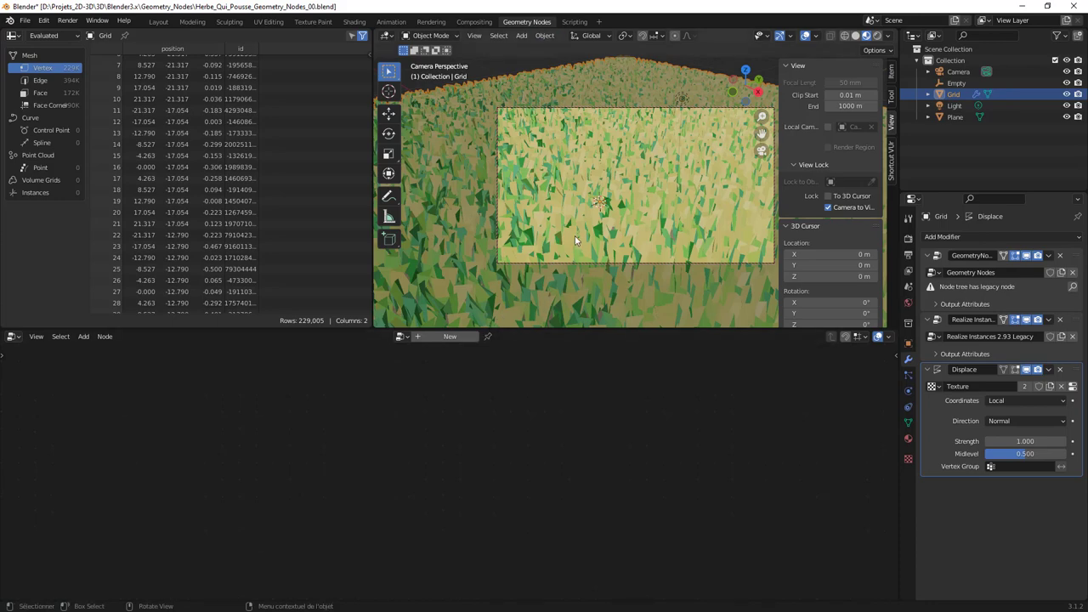
- Show the GeometryNodes modifier's grass tree full-screen, framed with Home
{"action": "left_click", "coordinate": [1021, 286]}
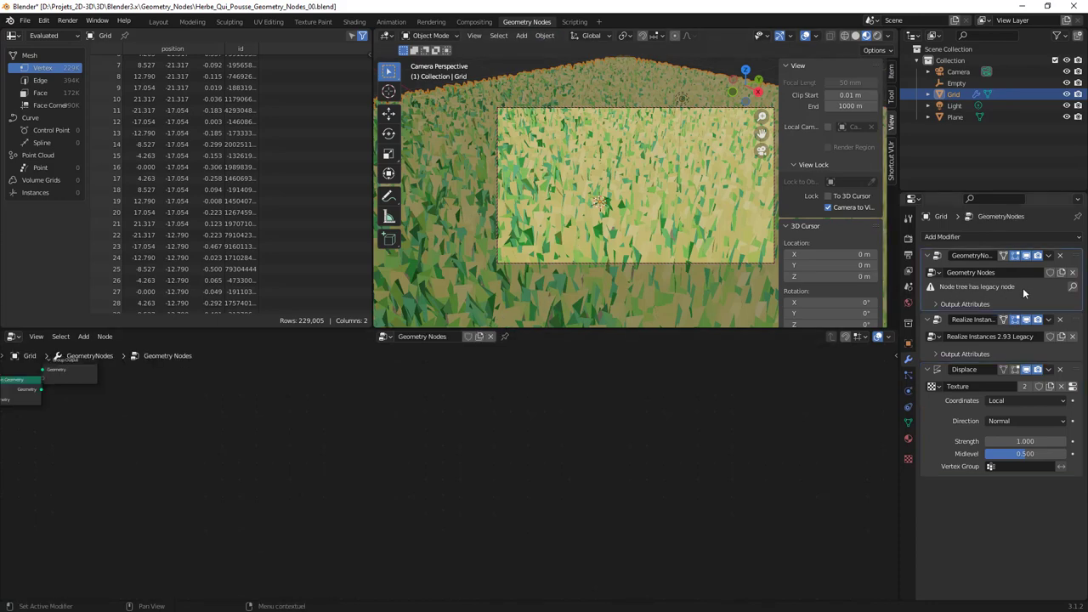
{"action": "mouse_move", "coordinate": [409, 439]}
{"action": "middle_mouse_down"}
{"action": "mouse_move", "coordinate": [284, 450]}
{"action": "mouse_move", "coordinate": [521, 402]}
{"action": "middle_mouse_up"}
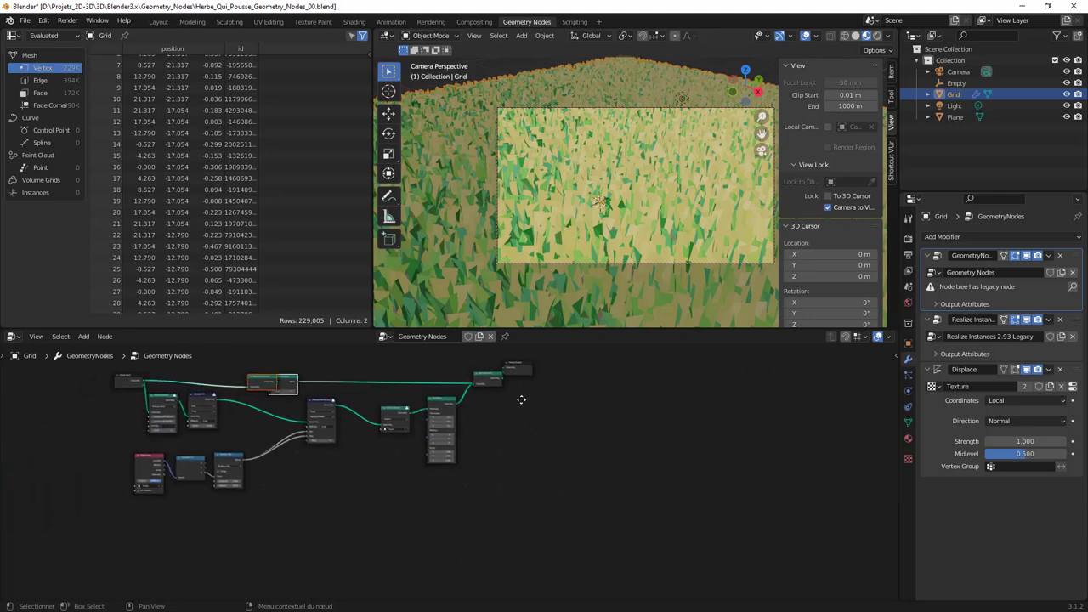
{"action": "key", "text": "ctrl+space"}
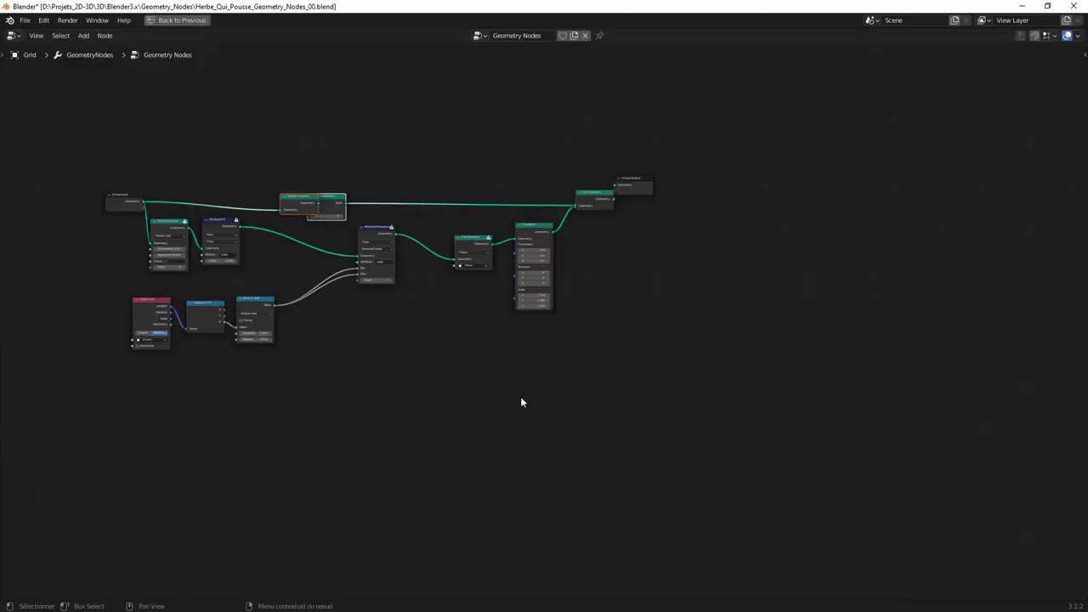
{"action": "scroll", "coordinate": [521, 396], "scroll_direction": "up", "scroll_amount": 3}
{"action": "middle_click_drag", "start_coordinate": [341, 336], "coordinate": [519, 416]}
{"action": "key", "text": "Home"}
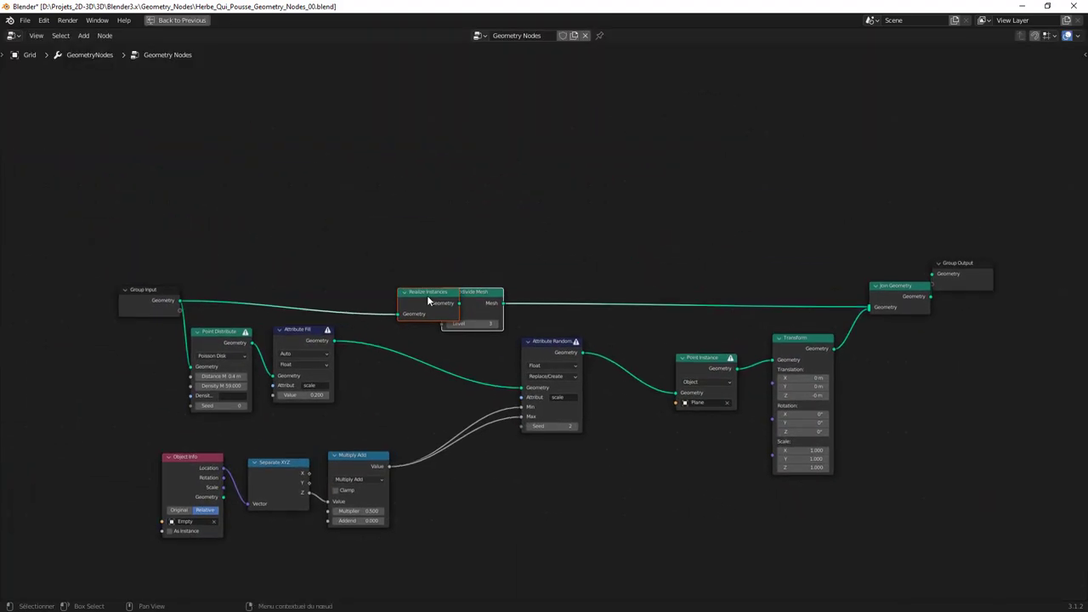
- Move Realize Instances off Subdivide Mesh and space out Attribute Fill and Point Distribute
{"action": "left_click_drag", "start_coordinate": [427, 295], "coordinate": [368, 241]}
{"action": "scroll", "coordinate": [362, 335], "scroll_direction": "up", "scroll_amount": 2}
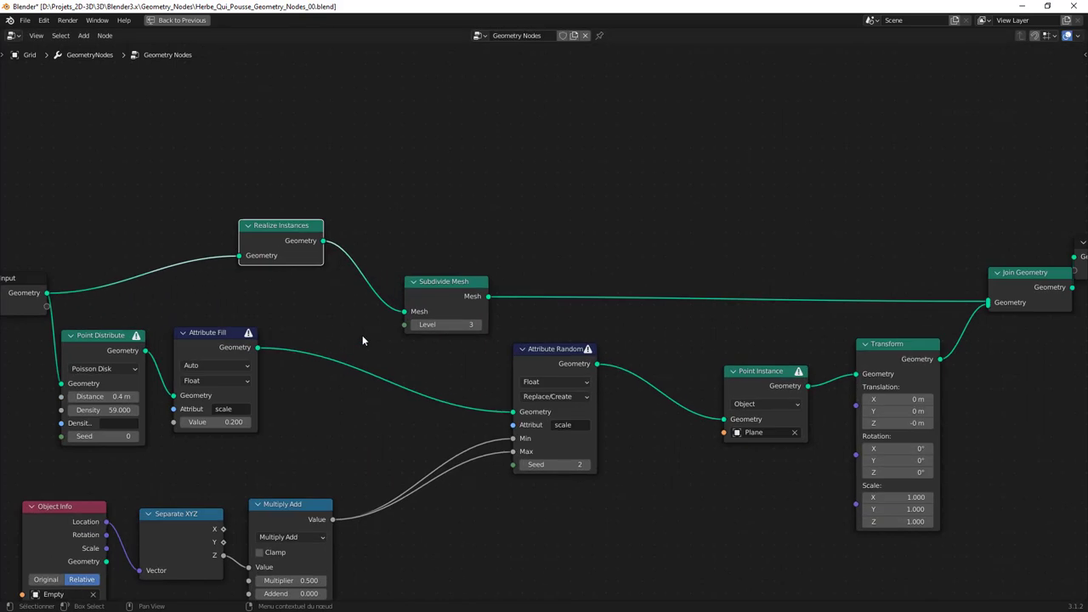
{"action": "scroll", "coordinate": [365, 356], "scroll_direction": "down", "scroll_amount": 1}
{"action": "middle_click_drag", "start_coordinate": [366, 355], "coordinate": [400, 275]}
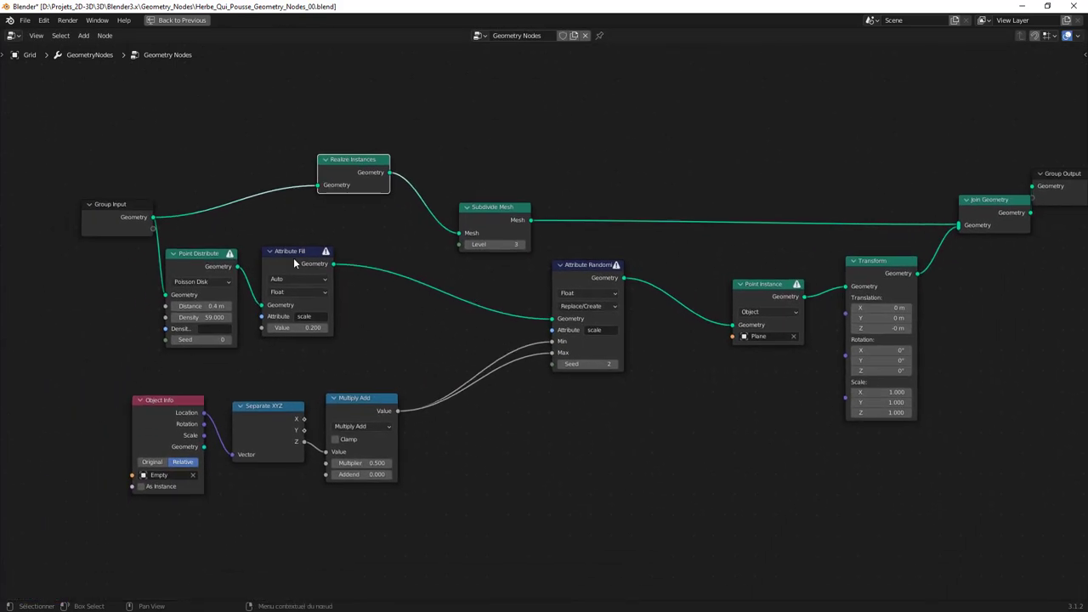
{"action": "left_click_drag", "start_coordinate": [294, 250], "coordinate": [318, 251]}
{"action": "left_click_drag", "start_coordinate": [191, 255], "coordinate": [217, 240]}
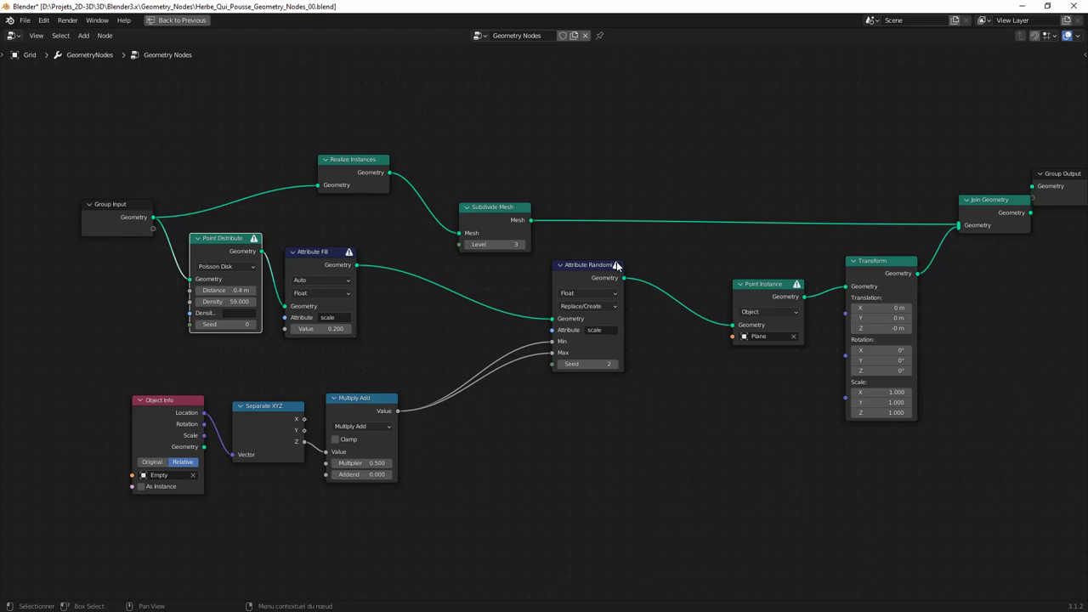
{"action": "mouse_move", "coordinate": [638, 272]}
{"action": "middle_mouse_down"}
{"action": "mouse_move", "coordinate": [578, 253]}
{"action": "mouse_move", "coordinate": [557, 260]}
{"action": "middle_mouse_up"}
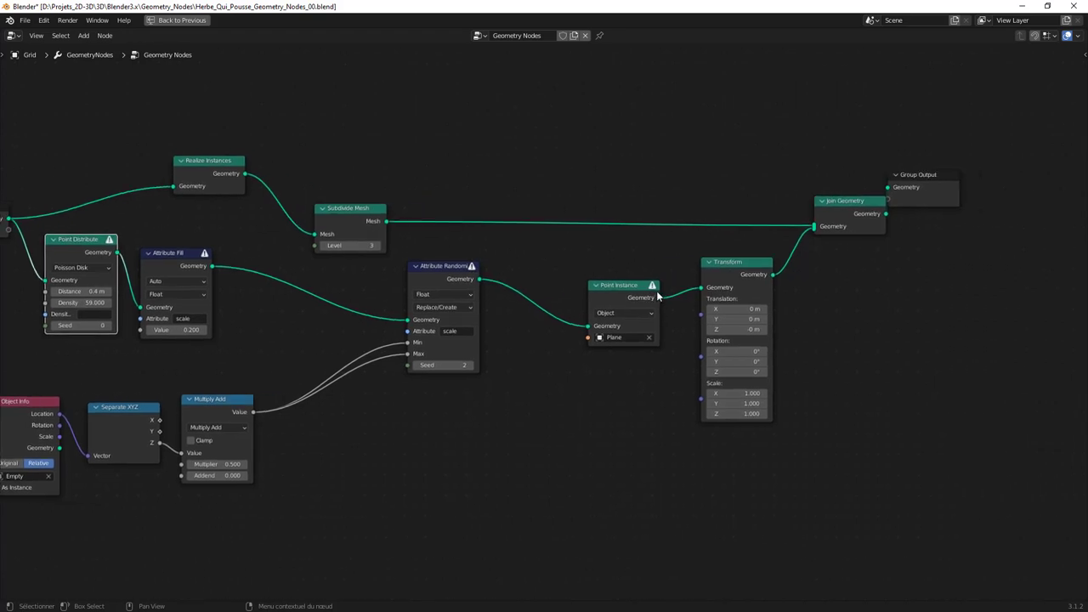
{"action": "mouse_move", "coordinate": [796, 284]}
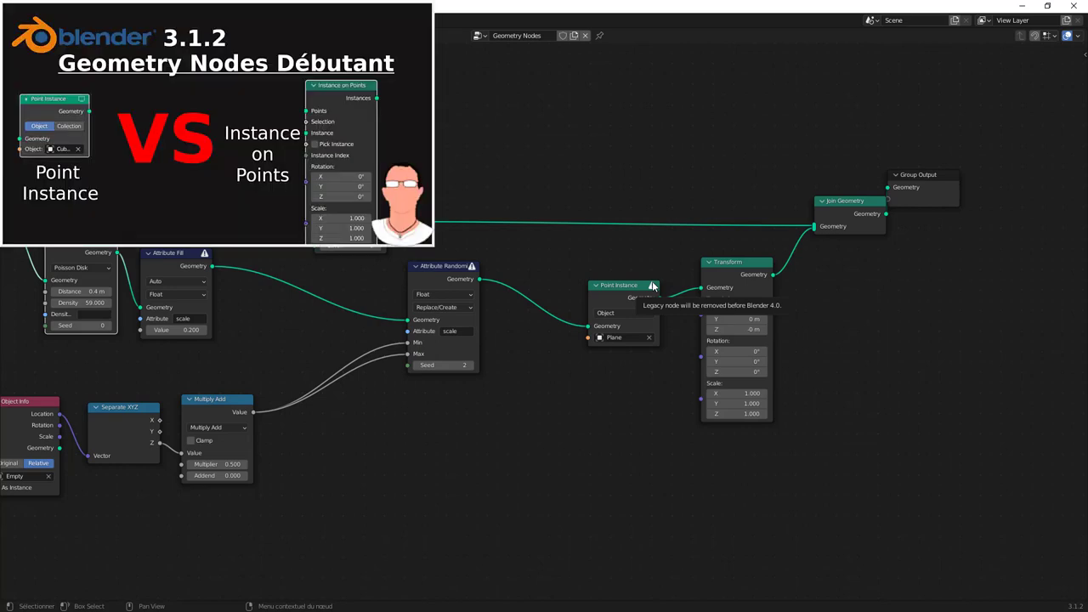
{"action": "key", "text": "shift+a"}
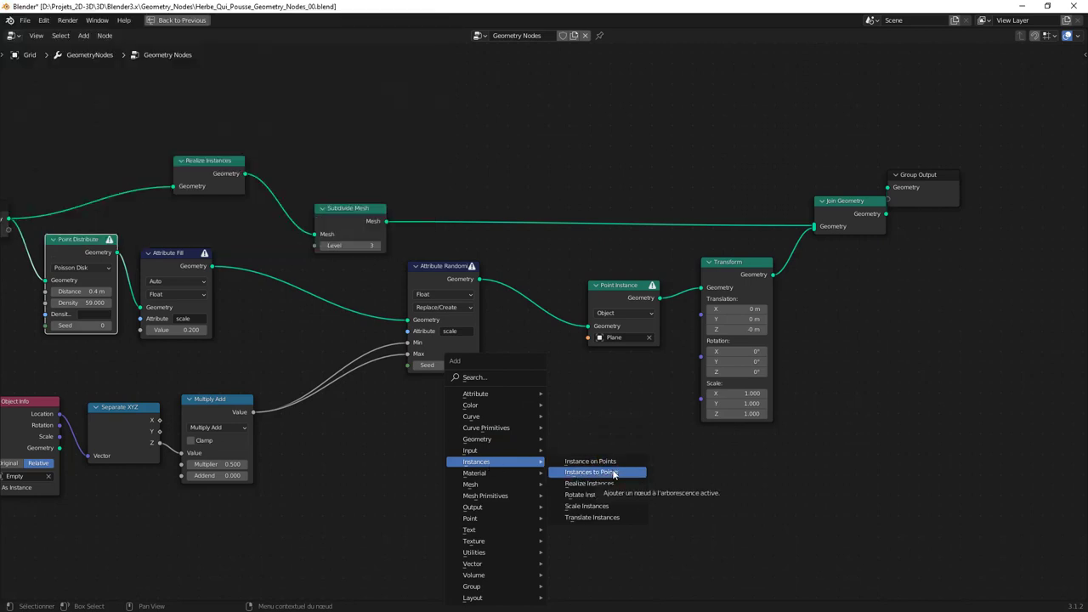
{"action": "key", "text": "Escape"}
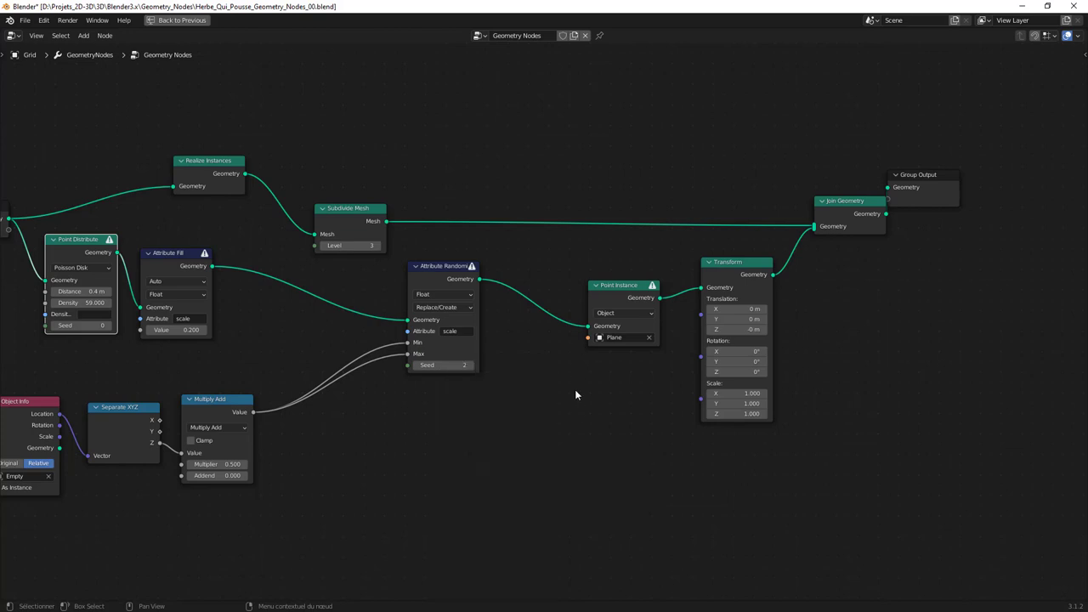
{"action": "mouse_move", "coordinate": [453, 456]}
{"action": "middle_mouse_down"}
{"action": "mouse_move", "coordinate": [625, 389]}
{"action": "mouse_move", "coordinate": [564, 437]}
{"action": "middle_mouse_up"}
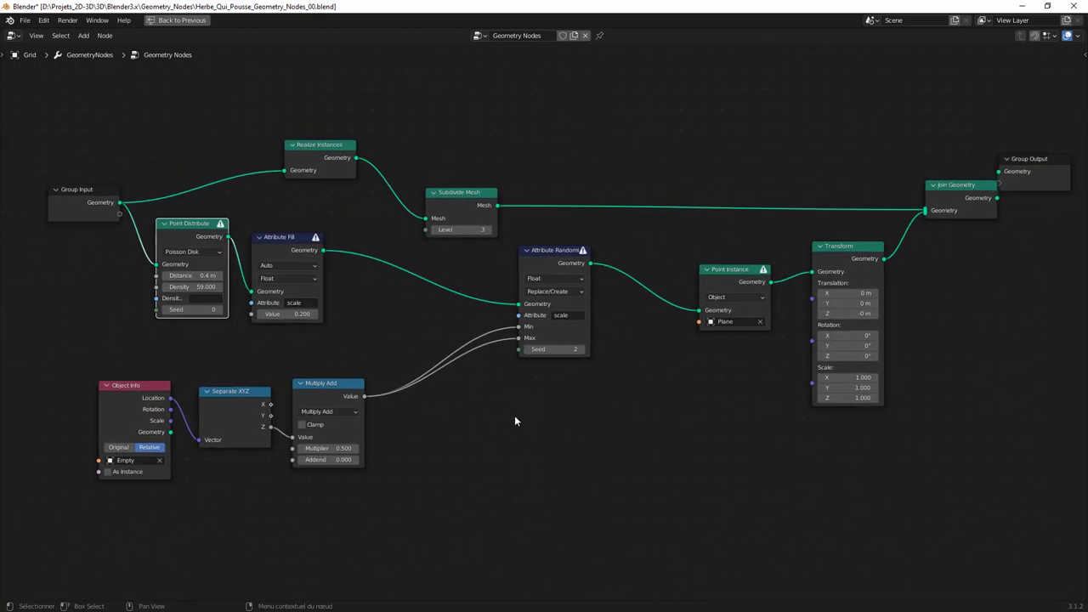
{"action": "scroll", "coordinate": [510, 415], "scroll_direction": "down", "scroll_amount": 2}
{"action": "middle_click_drag", "start_coordinate": [510, 415], "coordinate": [460, 418]}
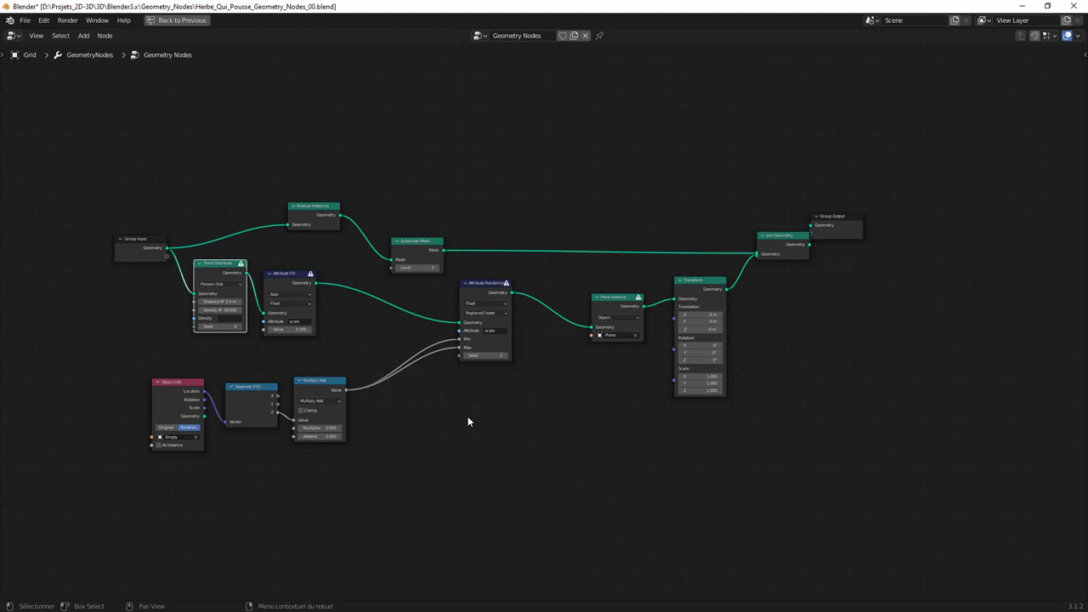
- Nudge Realize Instances up-left, zoom out, and return the node editor to normal size
{"action": "scroll", "coordinate": [248, 298], "scroll_direction": "up", "scroll_amount": 2}
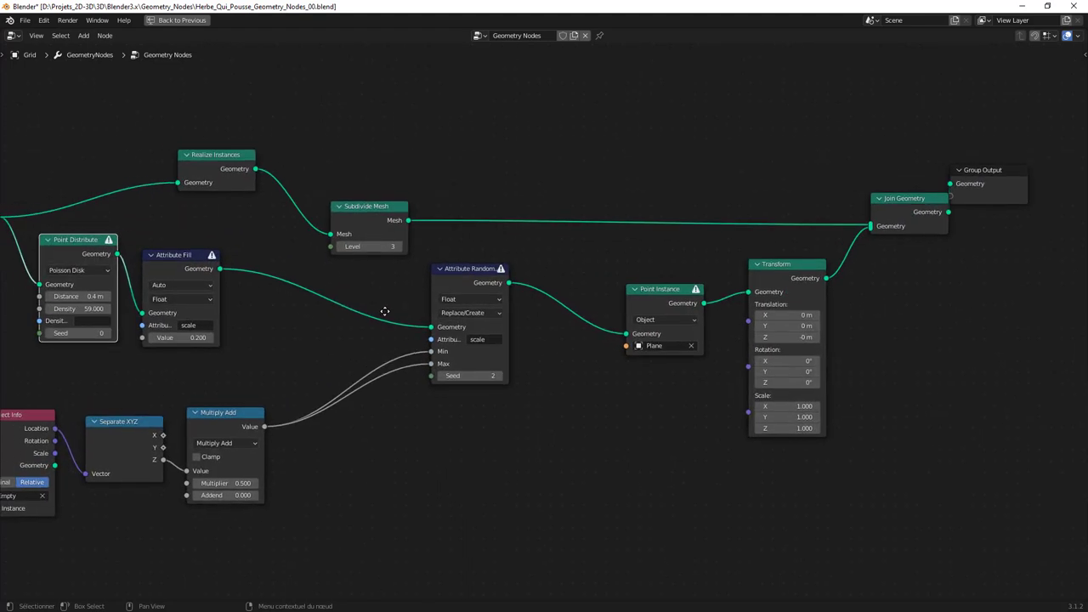
{"action": "middle_click_drag", "start_coordinate": [502, 315], "coordinate": [457, 315]}
{"action": "scroll", "coordinate": [453, 316], "scroll_direction": "down", "scroll_amount": 3}
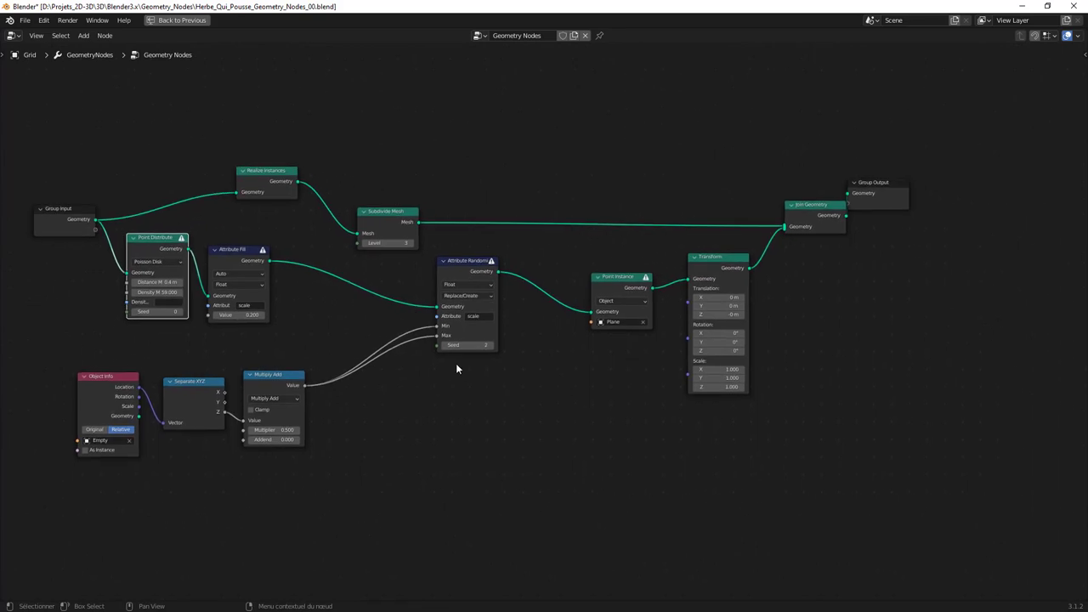
{"action": "mouse_move", "coordinate": [199, 355]}
{"action": "middle_mouse_down", "text": "ctrl"}
{"action": "mouse_move", "coordinate": [351, 414]}
{"action": "mouse_move", "coordinate": [364, 285]}
{"action": "middle_mouse_up", "text": "ctrl"}
{"action": "mouse_move", "coordinate": [354, 223]}
{"action": "left_mouse_down"}
{"action": "mouse_move", "coordinate": [328, 205]}
{"action": "mouse_move", "coordinate": [345, 230]}
{"action": "left_mouse_up"}
{"action": "scroll", "coordinate": [398, 338], "scroll_direction": "down", "scroll_amount": 2}
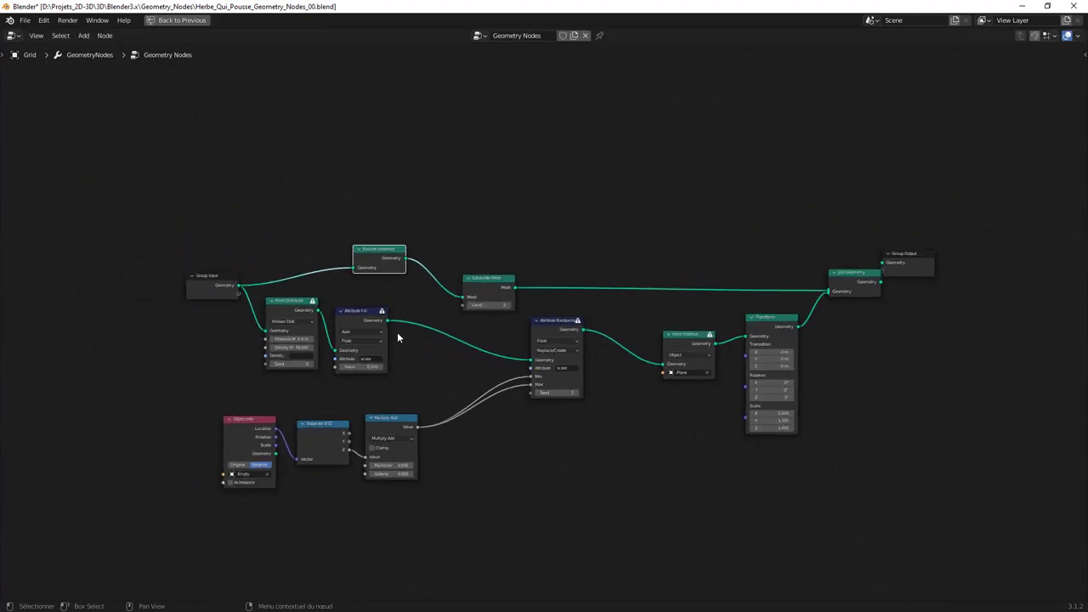
{"action": "key", "text": "ctrl+space"}
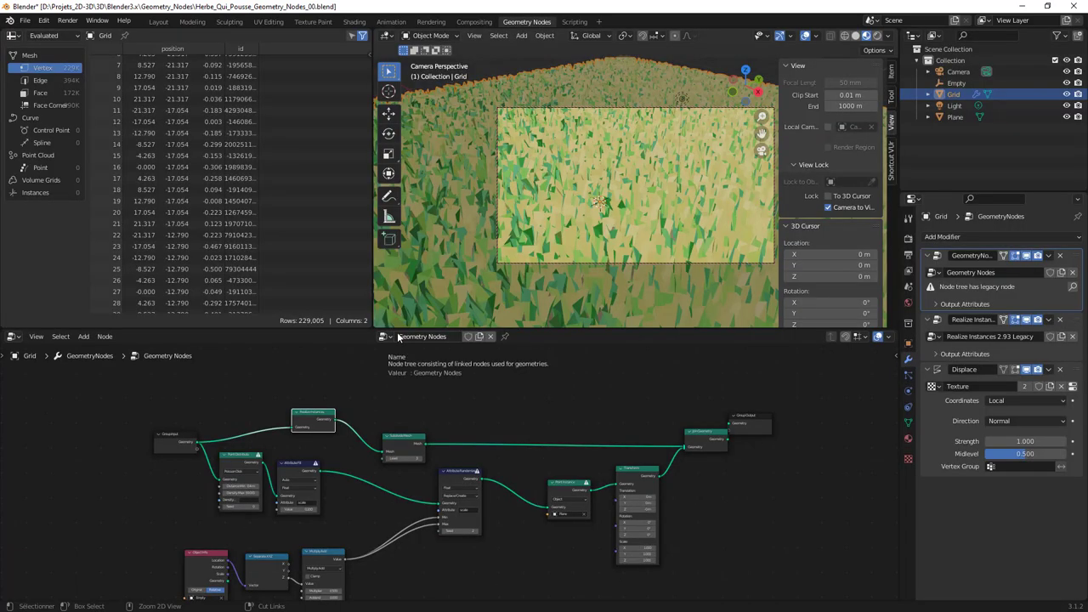
- In Layout, lower the Empty along Z to about -0.017 m so the grass shrinks
{"action": "left_click", "coordinate": [159, 21]}
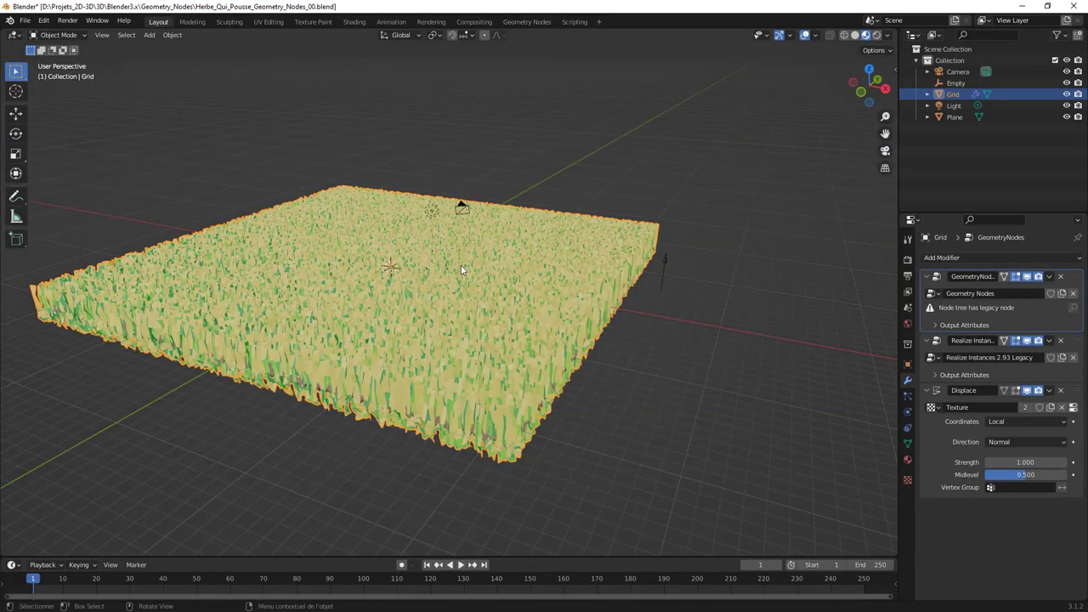
{"action": "middle_click_drag", "start_coordinate": [528, 364], "coordinate": [515, 351]}
{"action": "scroll", "coordinate": [514, 350], "scroll_direction": "up", "scroll_amount": 3}
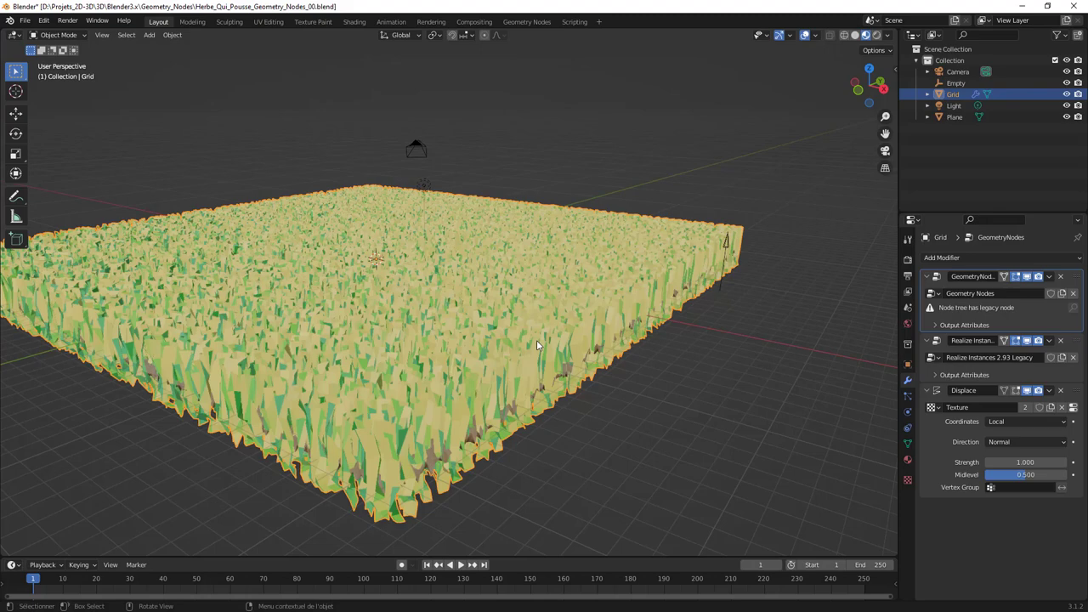
{"action": "left_click", "coordinate": [728, 244]}
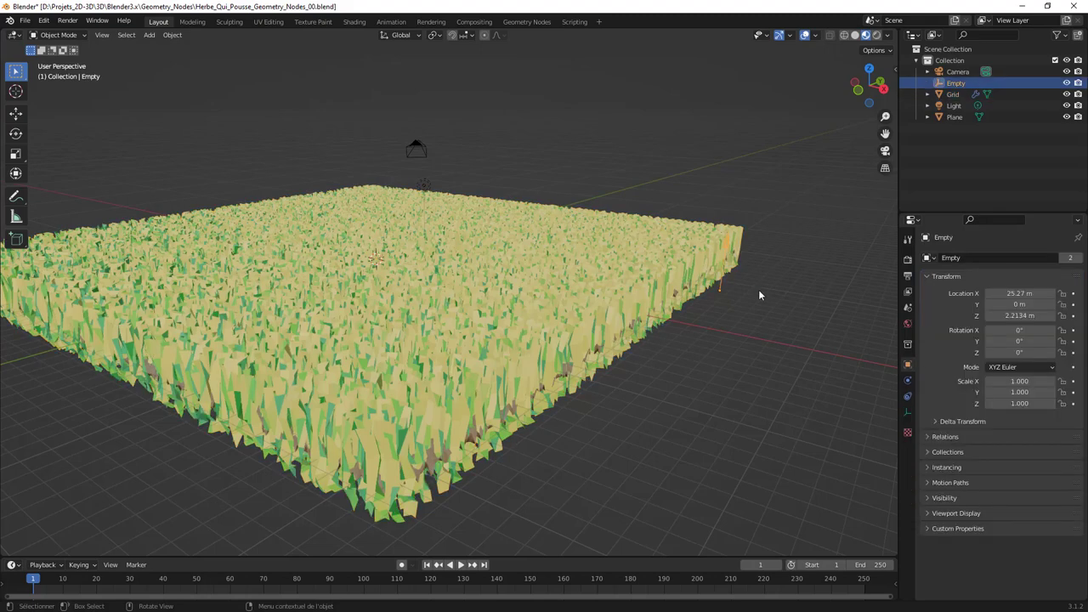
{"action": "key", "text": "g"}
{"action": "key", "text": "z"}
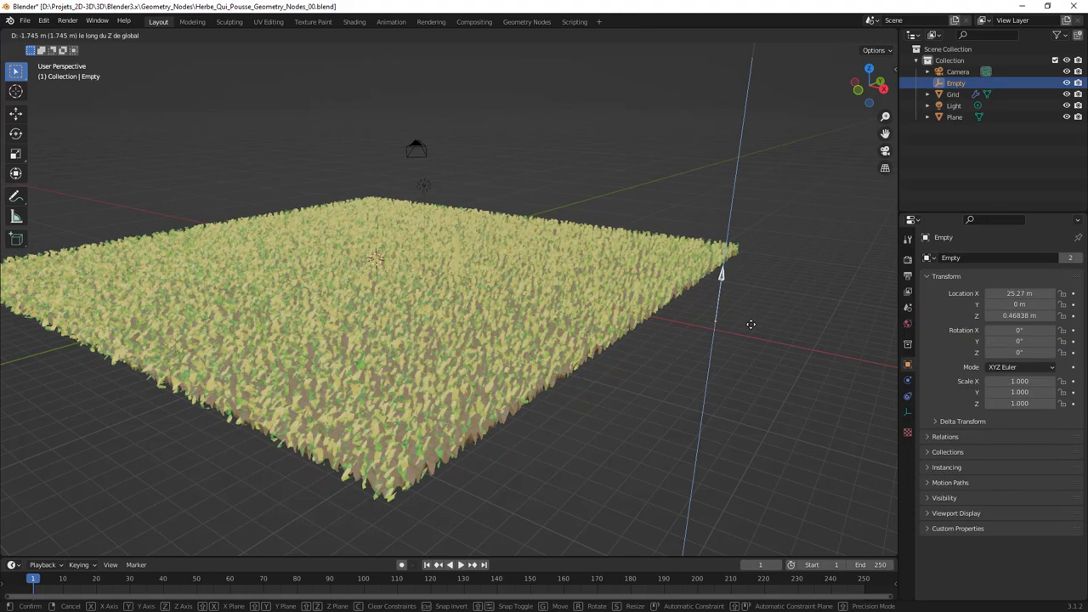
{"action": "left_click", "coordinate": [752, 330]}
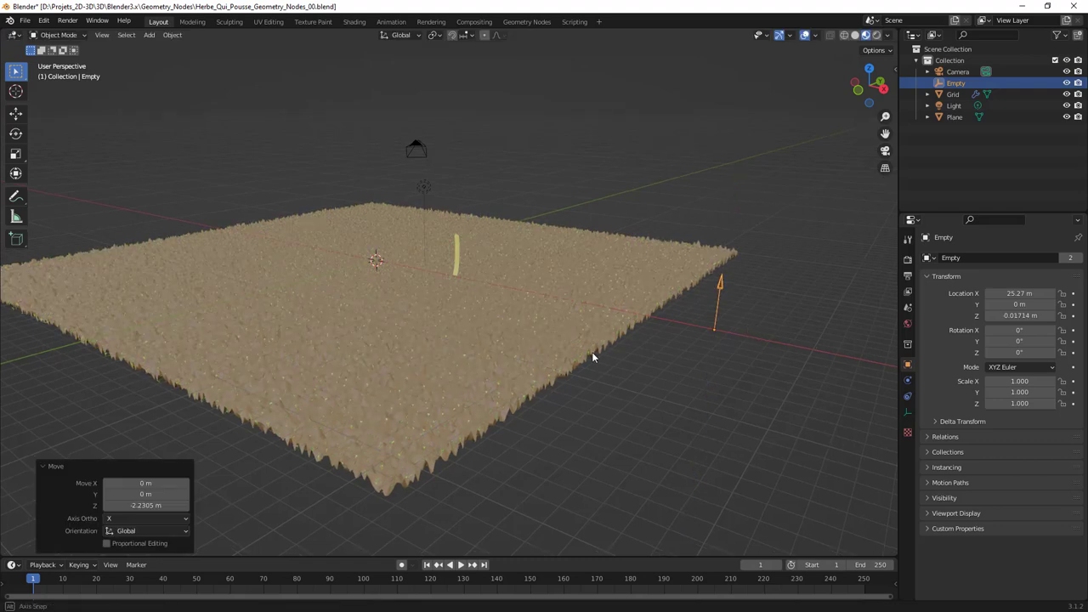
- Select the grass Grid and orbit to view the bare displaced ground
{"action": "middle_click_drag", "start_coordinate": [592, 357], "coordinate": [622, 355]}
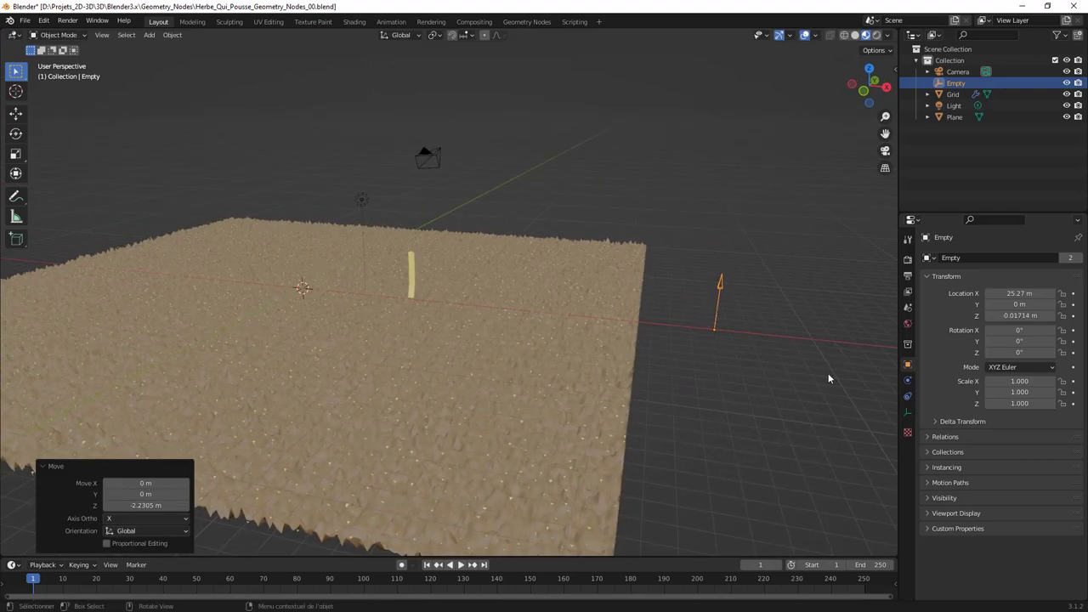
{"action": "left_click", "coordinate": [581, 342]}
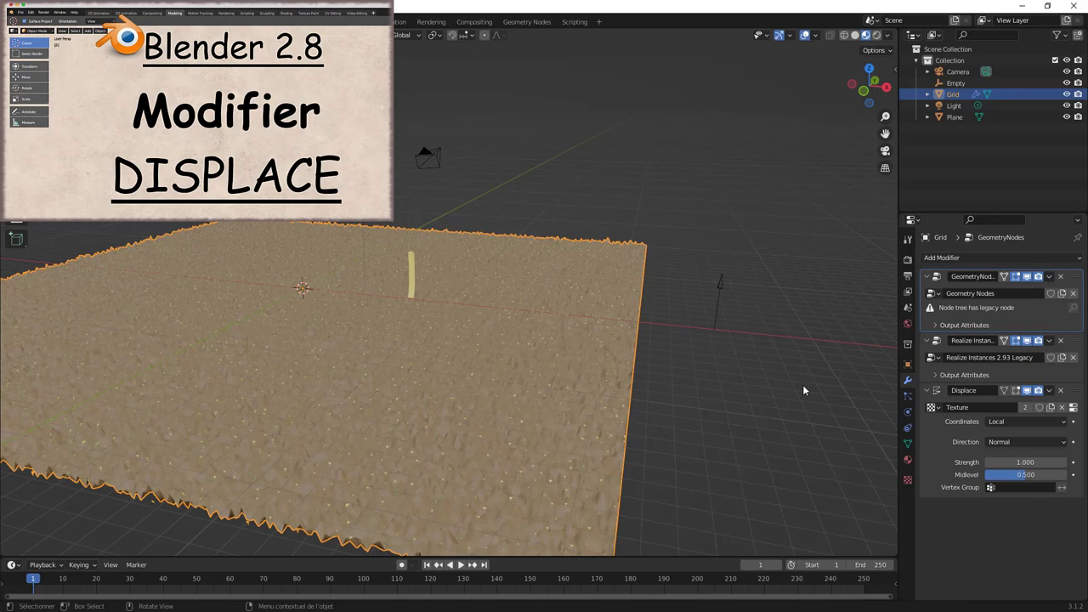
{"action": "middle_click_drag", "start_coordinate": [802, 390], "coordinate": [612, 350]}
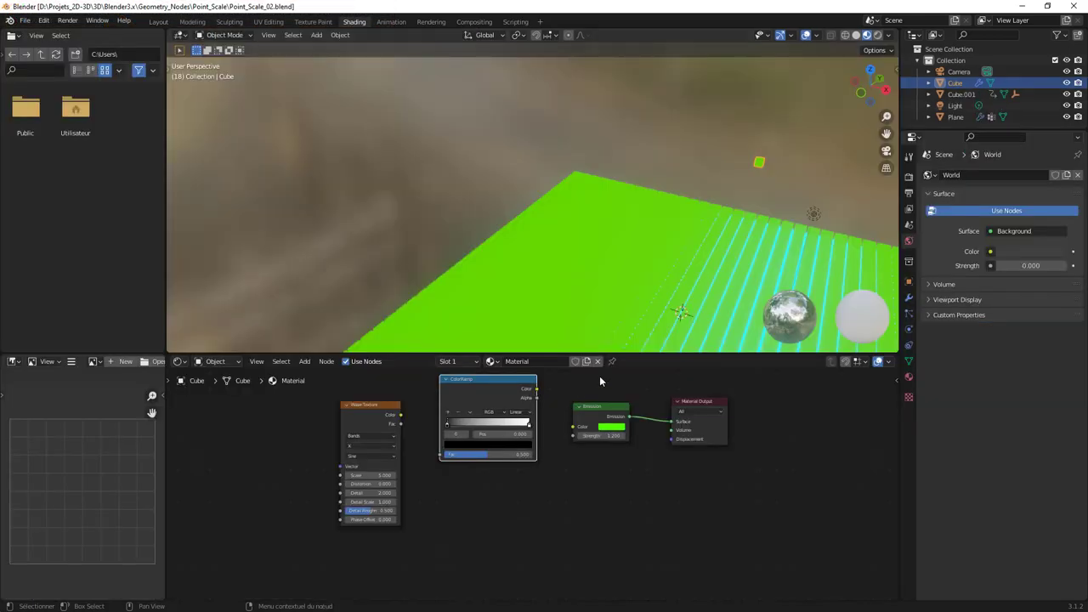
- Switch the Point_Scale viewport to Solid shading
{"action": "middle_click_drag", "start_coordinate": [599, 381], "coordinate": [498, 432]}
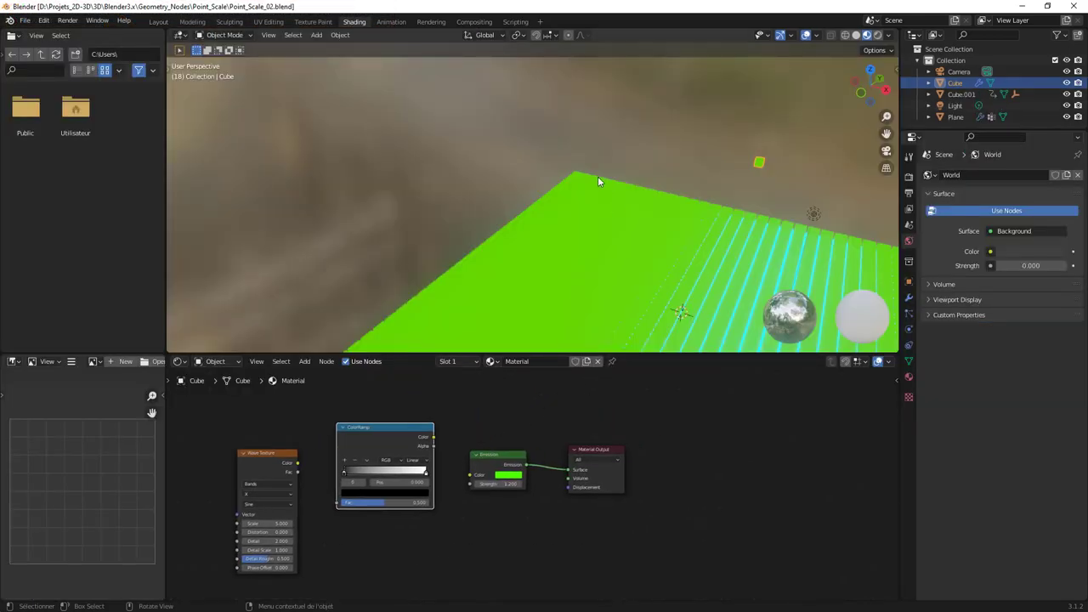
{"action": "scroll", "coordinate": [597, 178], "scroll_direction": "down", "scroll_amount": 3}
{"action": "mouse_move", "coordinate": [528, 203]}
{"action": "middle_mouse_down", "text": "shift"}
{"action": "mouse_move", "coordinate": [760, 215]}
{"action": "mouse_move", "coordinate": [486, 195]}
{"action": "mouse_move", "coordinate": [501, 224]}
{"action": "mouse_move", "coordinate": [571, 223]}
{"action": "mouse_move", "coordinate": [509, 210]}
{"action": "mouse_move", "coordinate": [479, 226]}
{"action": "middle_mouse_up", "text": "shift"}
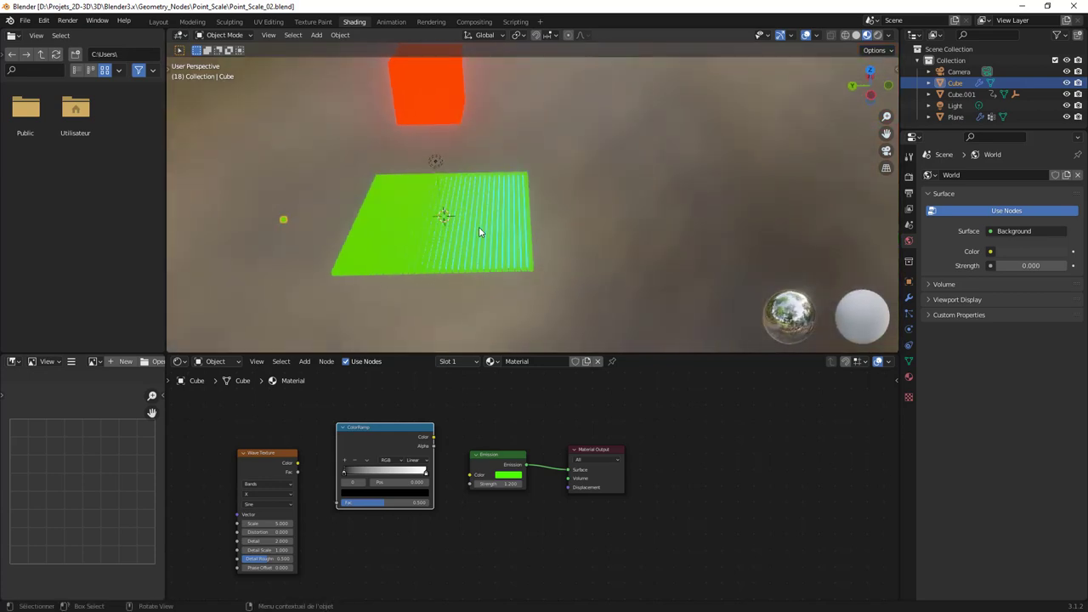
{"action": "left_click", "coordinate": [856, 35]}
{"action": "mouse_move", "coordinate": [471, 226]}
{"action": "middle_mouse_down"}
{"action": "mouse_move", "coordinate": [464, 208]}
{"action": "mouse_move", "coordinate": [295, 95]}
{"action": "middle_mouse_up"}
- In Layout, leave camera view, play the animation to frame 73, and select the Plane
{"action": "left_click", "coordinate": [158, 21]}
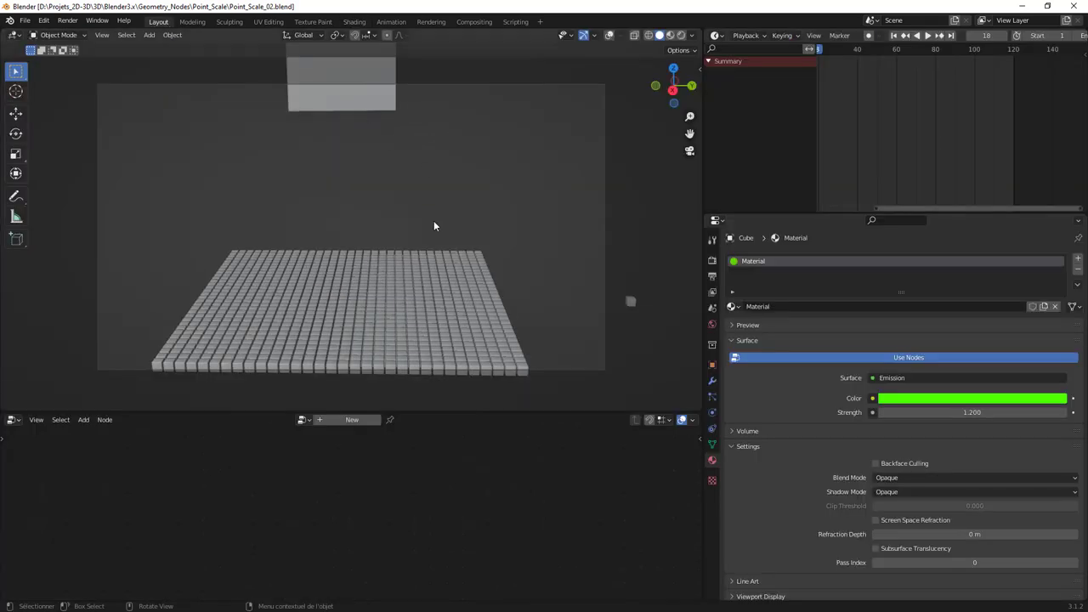
{"action": "key", "text": "KP_0"}
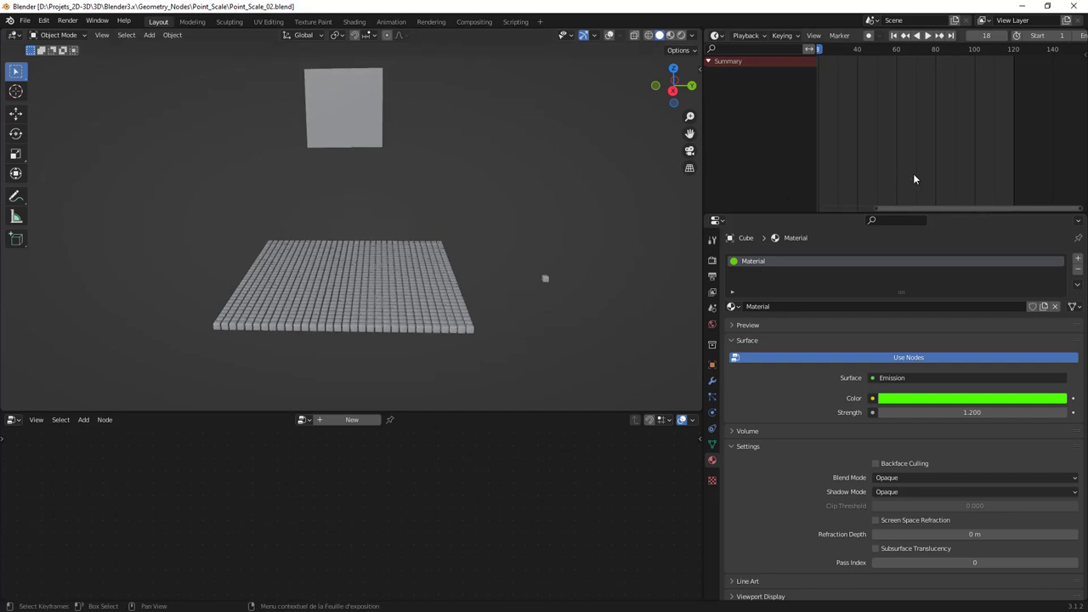
{"action": "left_click", "coordinate": [929, 36]}
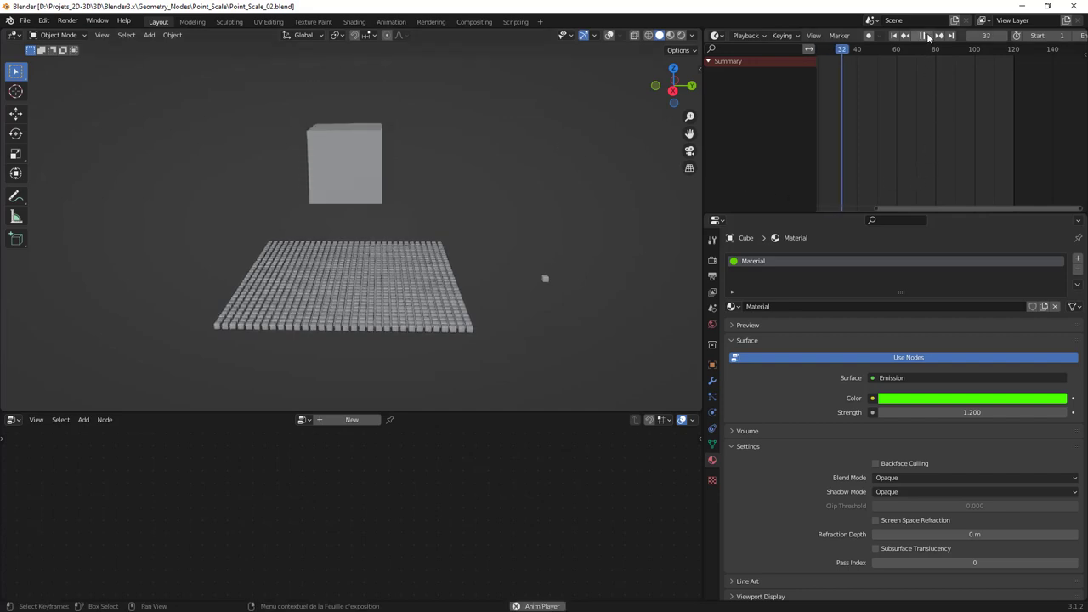
{"action": "key", "text": "space"}
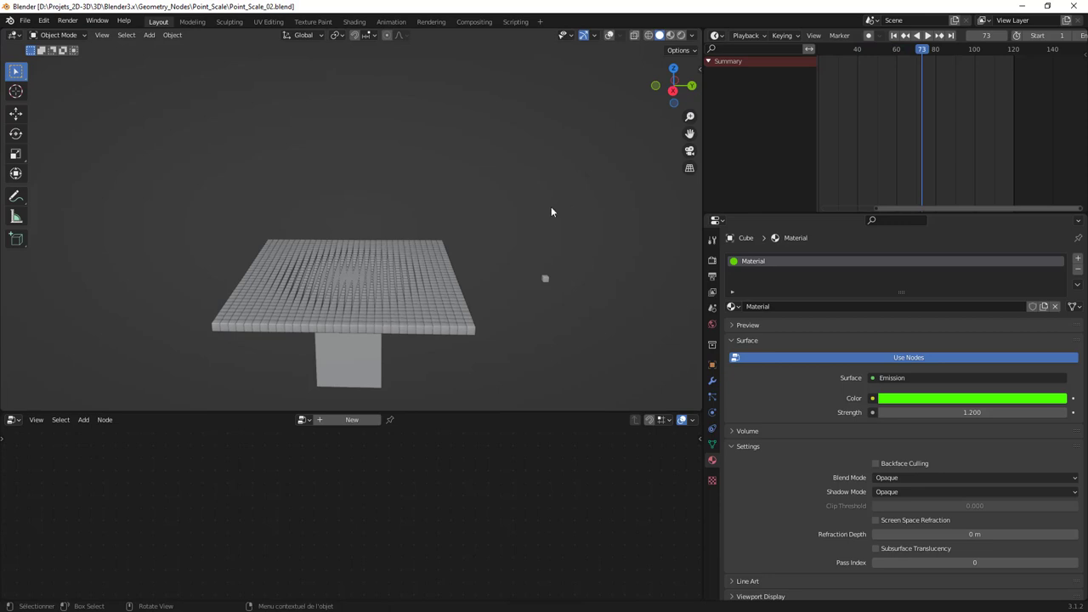
{"action": "left_click", "coordinate": [366, 274]}
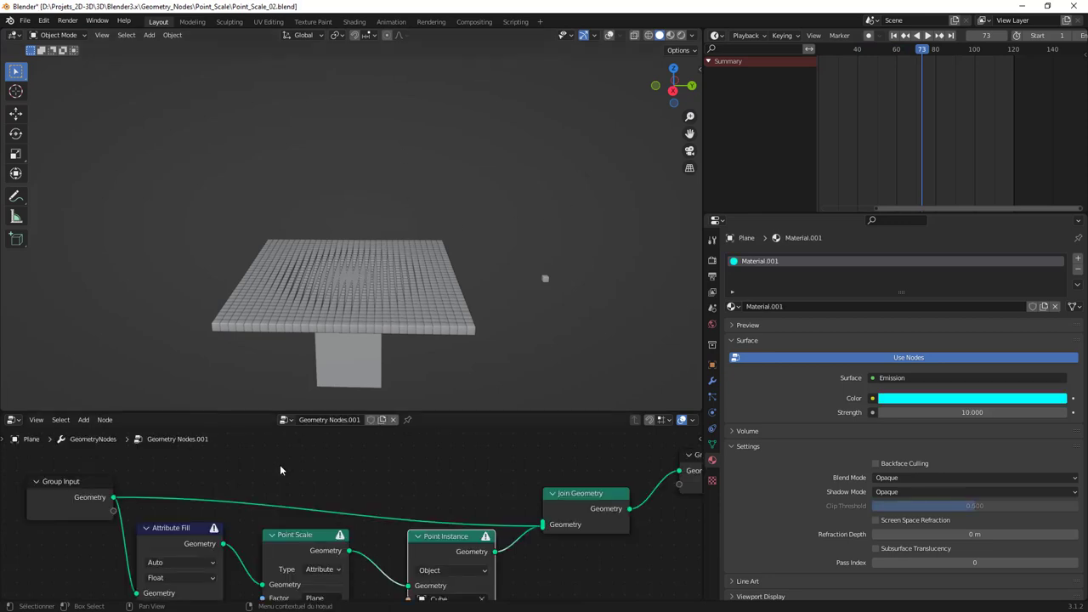
- In a maximized node editor, nudge the Group Input and Attribute Fill nodes, then restore Layout
{"action": "key", "text": "ctrl+space"}
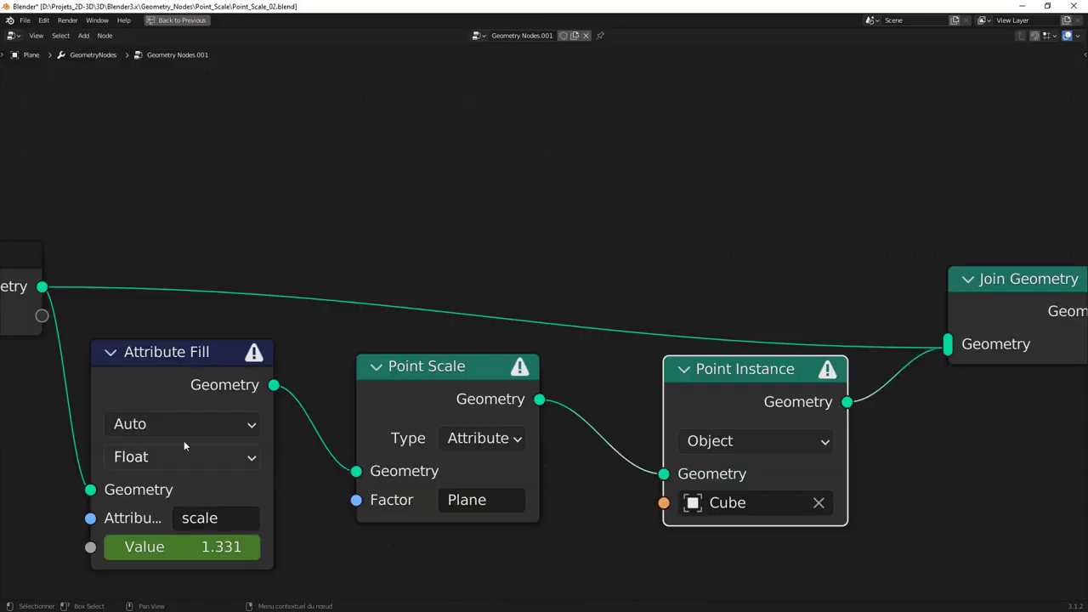
{"action": "key", "text": "Home"}
{"action": "scroll", "coordinate": [595, 293], "scroll_direction": "down", "scroll_amount": 2}
{"action": "middle_click_drag", "start_coordinate": [620, 297], "coordinate": [471, 250]}
{"action": "scroll", "coordinate": [504, 298], "scroll_direction": "up", "scroll_amount": 2}
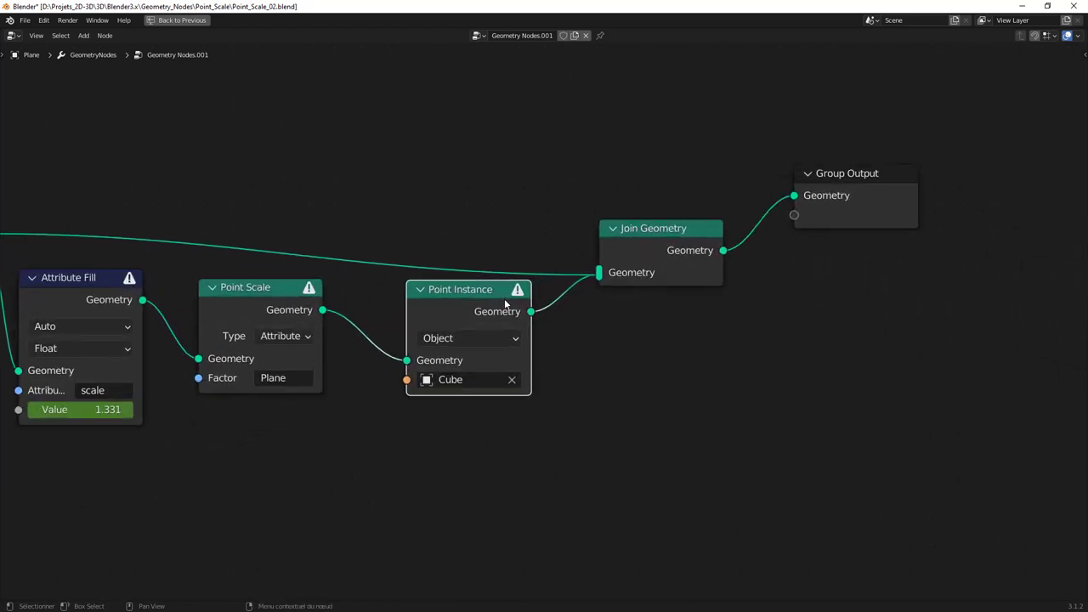
{"action": "mouse_move", "coordinate": [612, 328]}
{"action": "middle_mouse_down"}
{"action": "mouse_move", "coordinate": [600, 332]}
{"action": "mouse_move", "coordinate": [721, 306]}
{"action": "middle_mouse_up"}
{"action": "scroll", "coordinate": [600, 333], "scroll_direction": "down", "scroll_amount": 1}
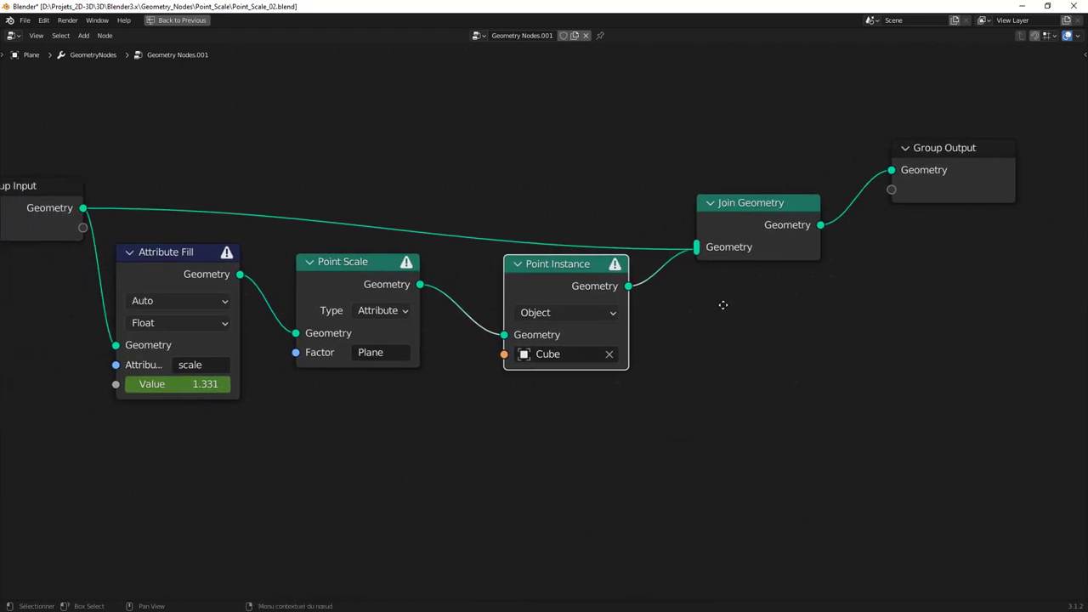
{"action": "scroll", "coordinate": [699, 349], "scroll_direction": "down", "scroll_amount": 1}
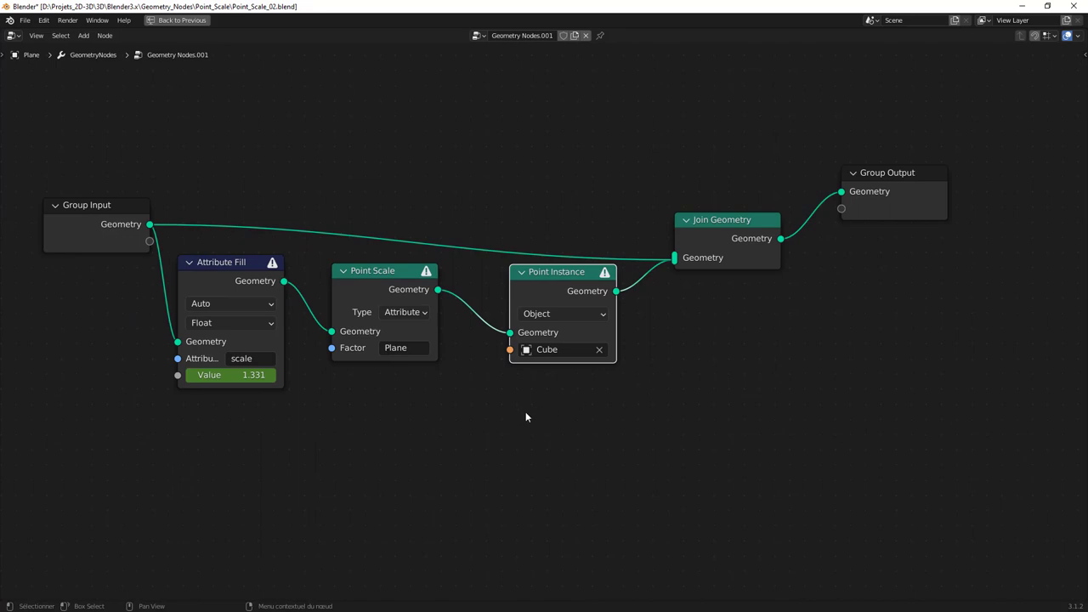
{"action": "middle_click_drag", "start_coordinate": [442, 450], "coordinate": [453, 483]}
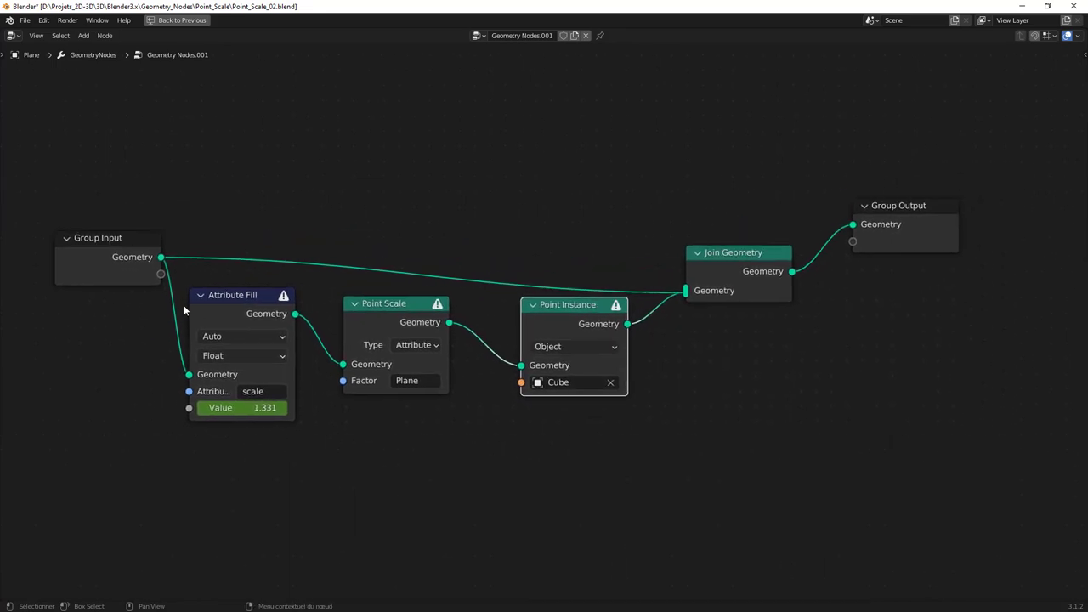
{"action": "left_click_drag", "start_coordinate": [122, 245], "coordinate": [103, 231]}
{"action": "mouse_move", "coordinate": [260, 297]}
{"action": "left_mouse_down"}
{"action": "mouse_move", "coordinate": [258, 308]}
{"action": "mouse_move", "coordinate": [275, 309]}
{"action": "left_mouse_up"}
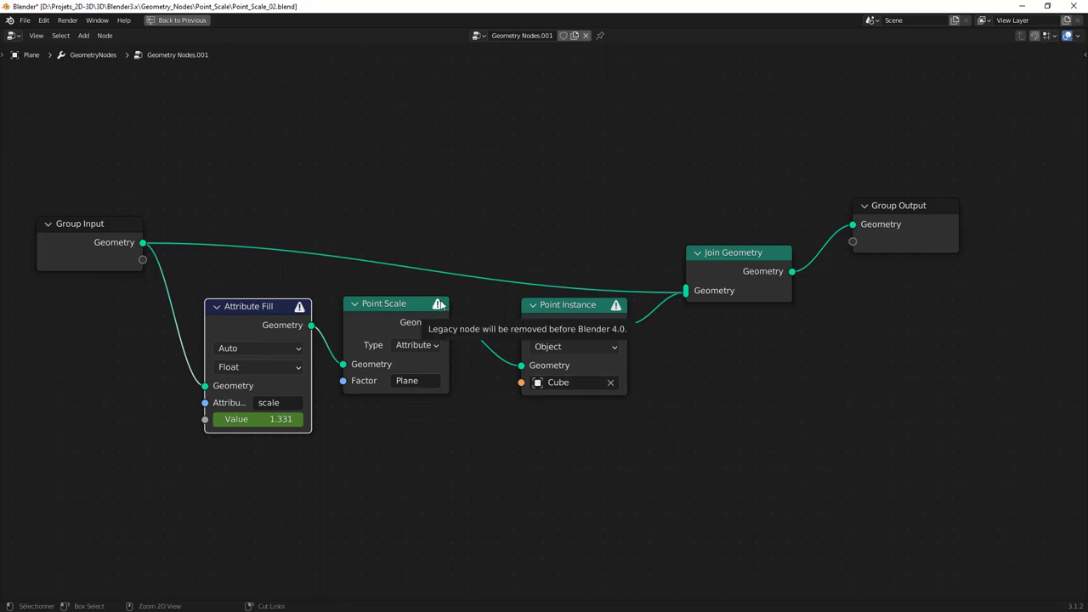
{"action": "key", "text": "ctrl+space"}
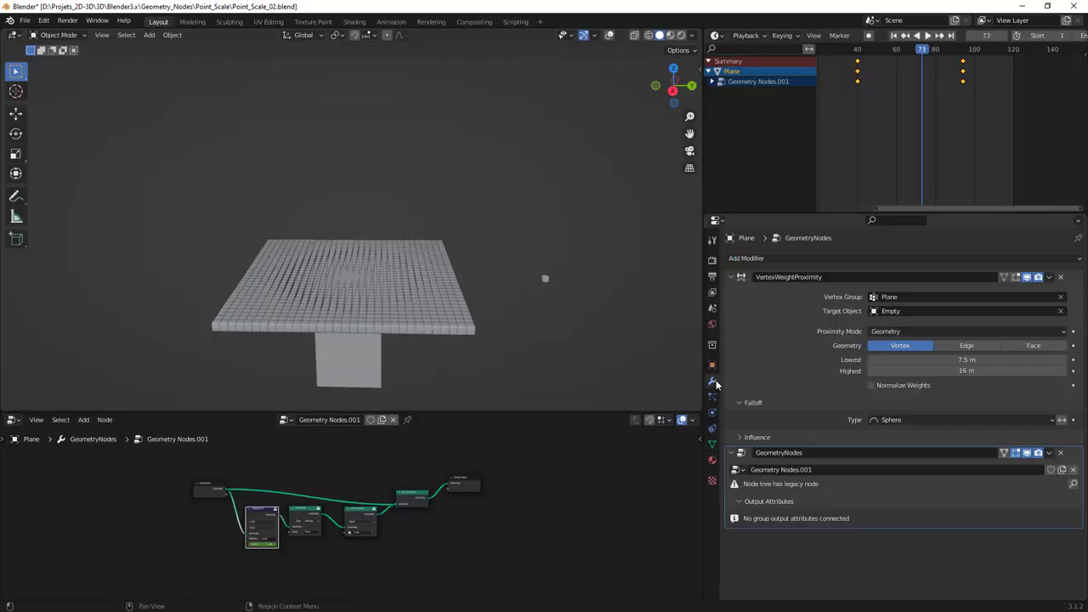
- Show the Plane's modifier stack with VertexWeightProximity and GeometryNodes
{"action": "left_click", "coordinate": [713, 381]}
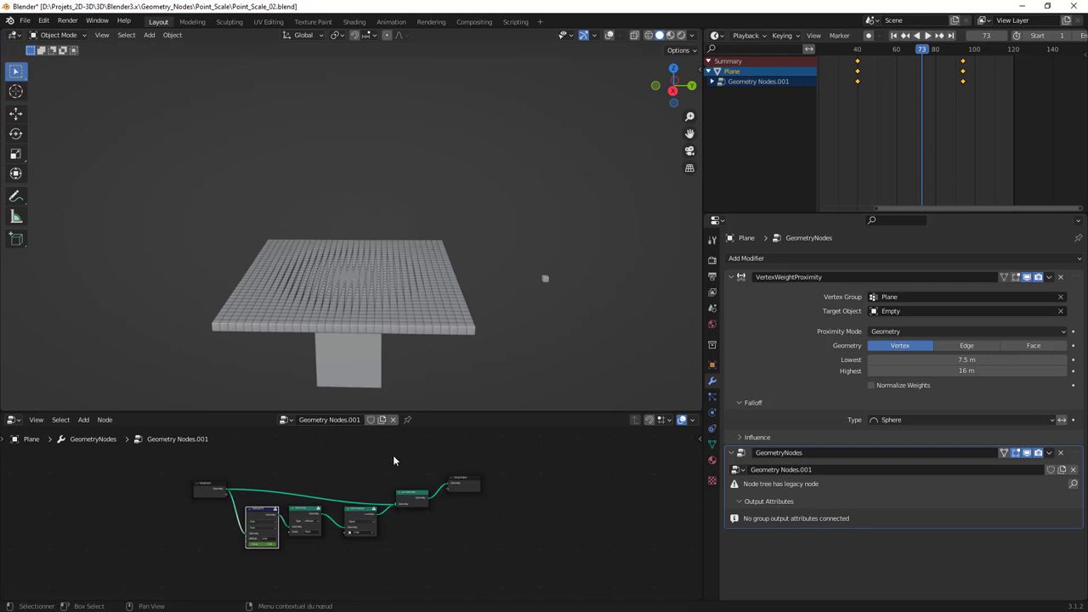
- Start a new General file without saving the current one
{"action": "left_click", "coordinate": [25, 20]}
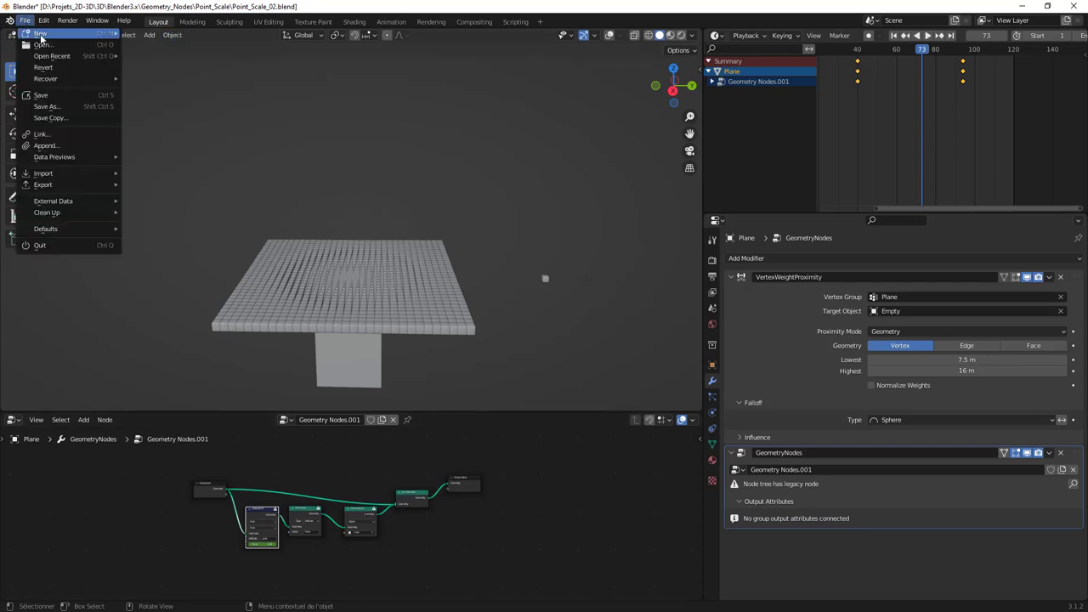
{"action": "left_click", "coordinate": [170, 35]}
{"action": "left_click", "coordinate": [578, 332]}
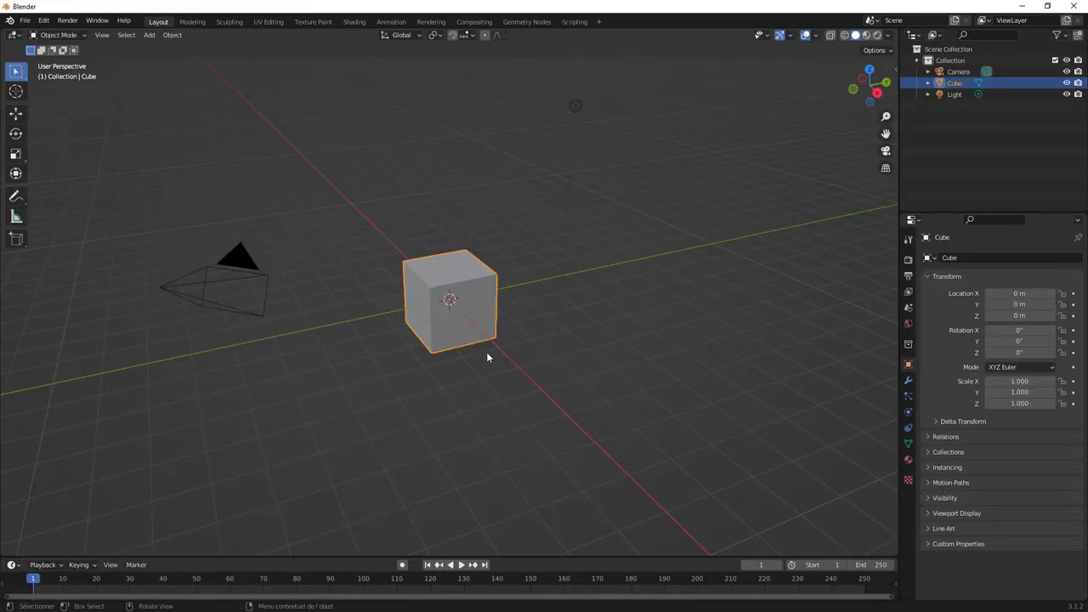
- Give the Cube a new Geometry Nodes tree and search the node list for 'Real'
{"action": "left_click", "coordinate": [526, 21]}
{"action": "key", "text": "shift+a"}
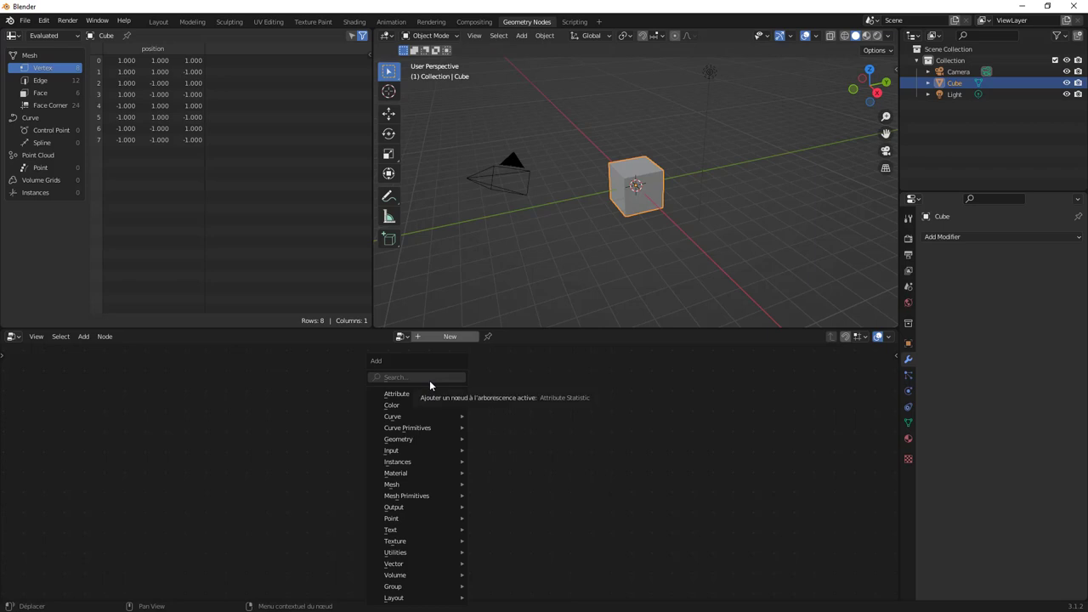
{"action": "left_click", "coordinate": [449, 336]}
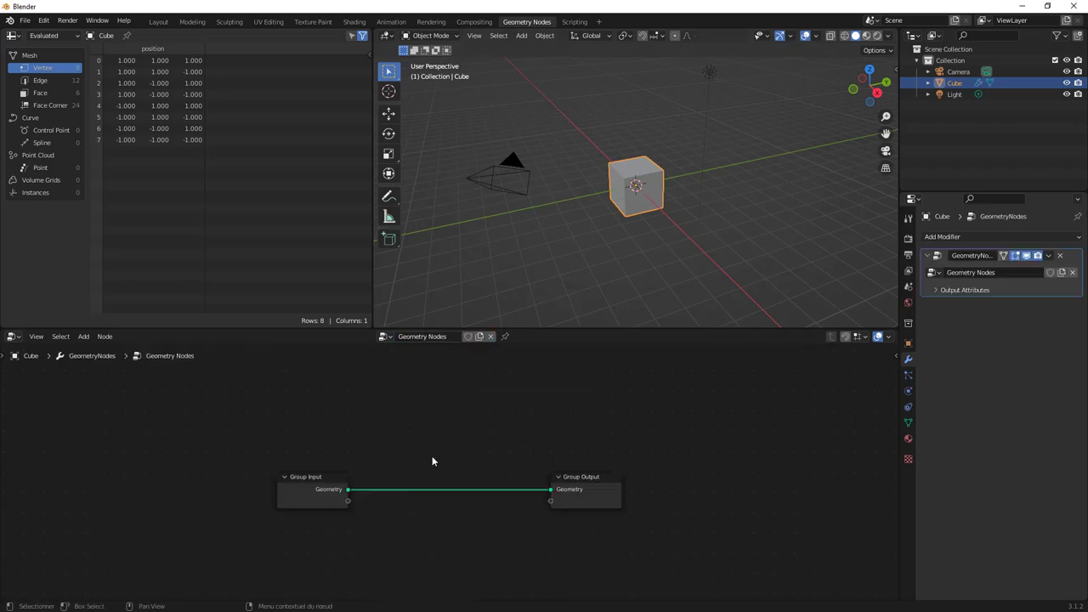
{"action": "key", "text": "shift+a"}
{"action": "left_click", "coordinate": [392, 381]}
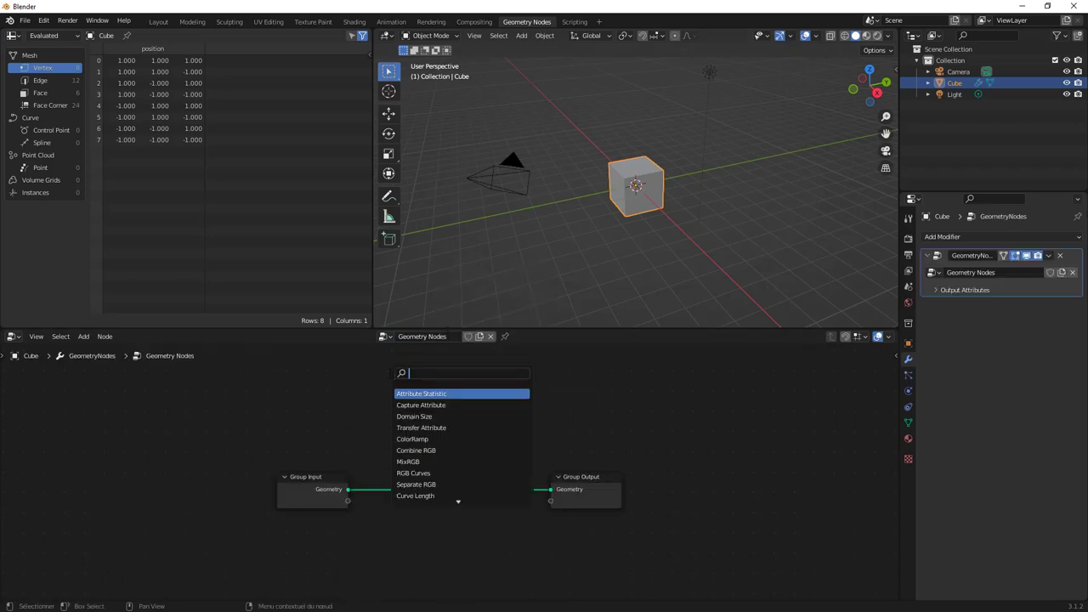
{"action": "type", "text": "Rea"}
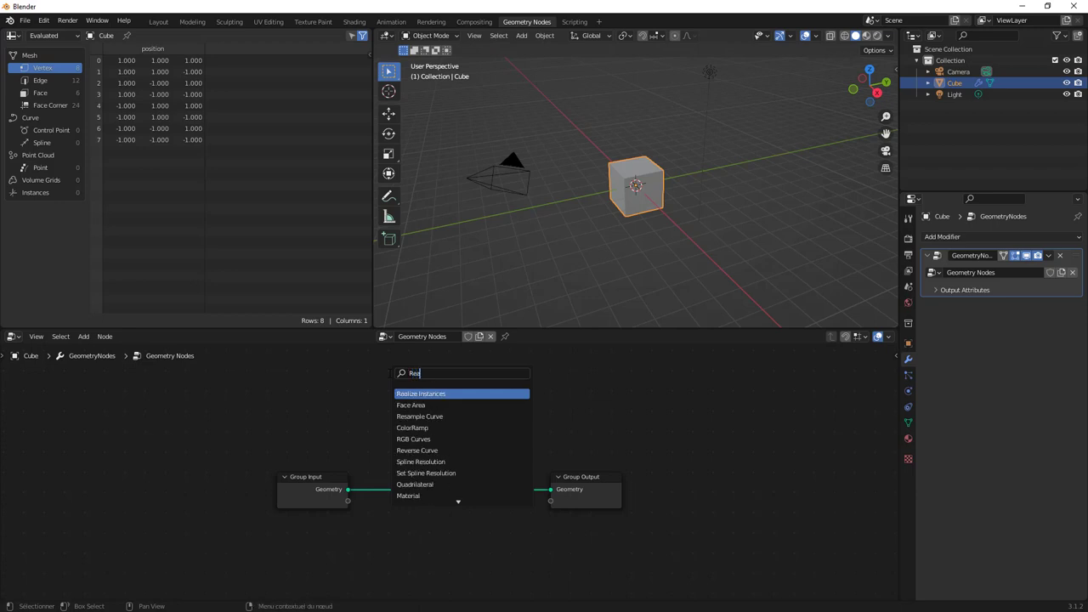
{"action": "type", "text": "l"}
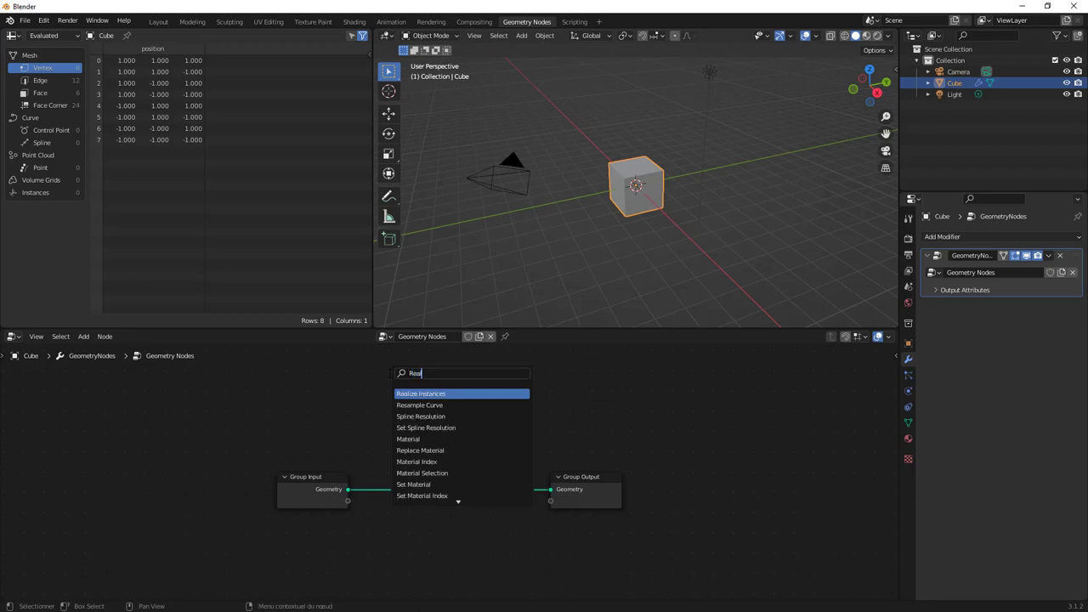